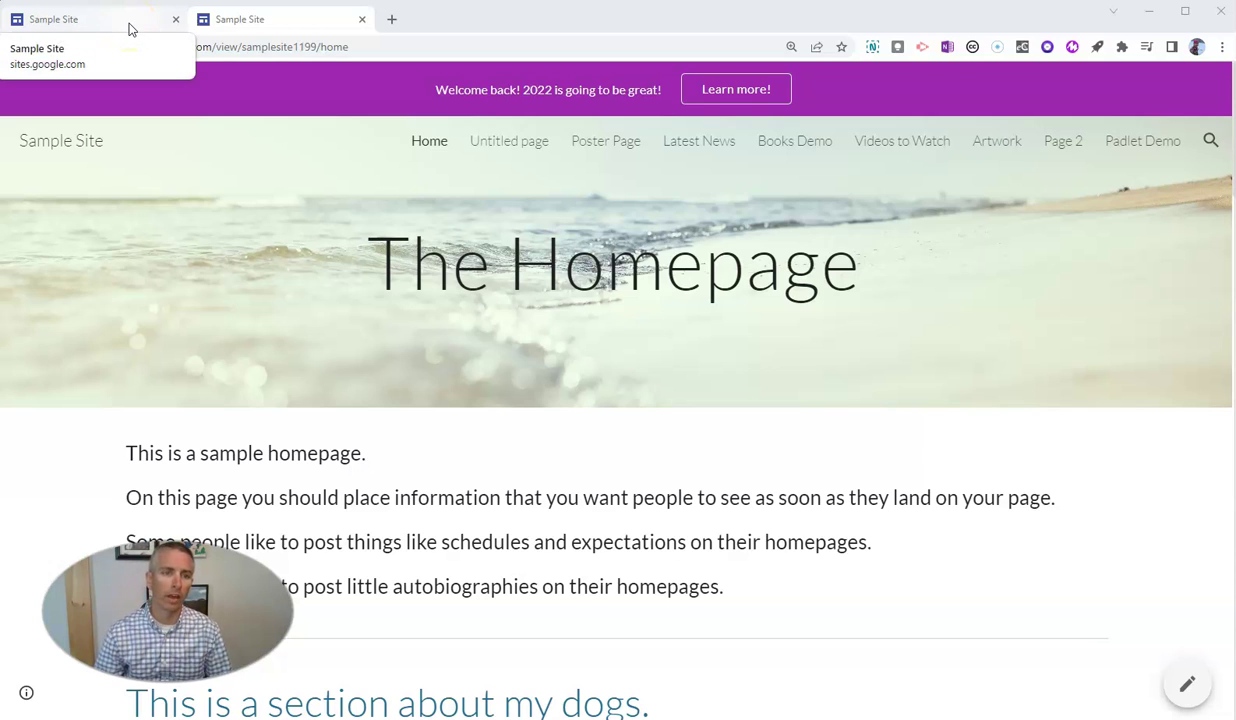
Step: Return to the first browser tab with the Sample Site editor
click(128, 28)
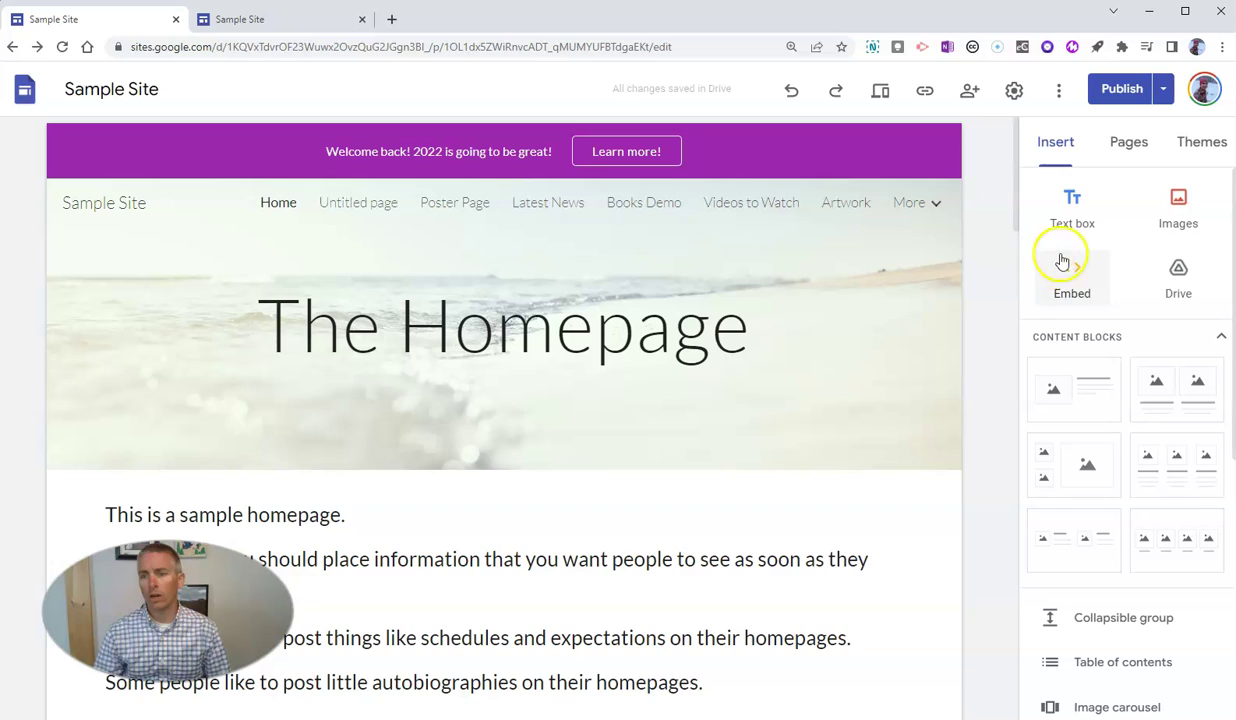
Step: Browse the built-in themes, preview Level, then start a custom theme from the Custom section
click(1201, 145)
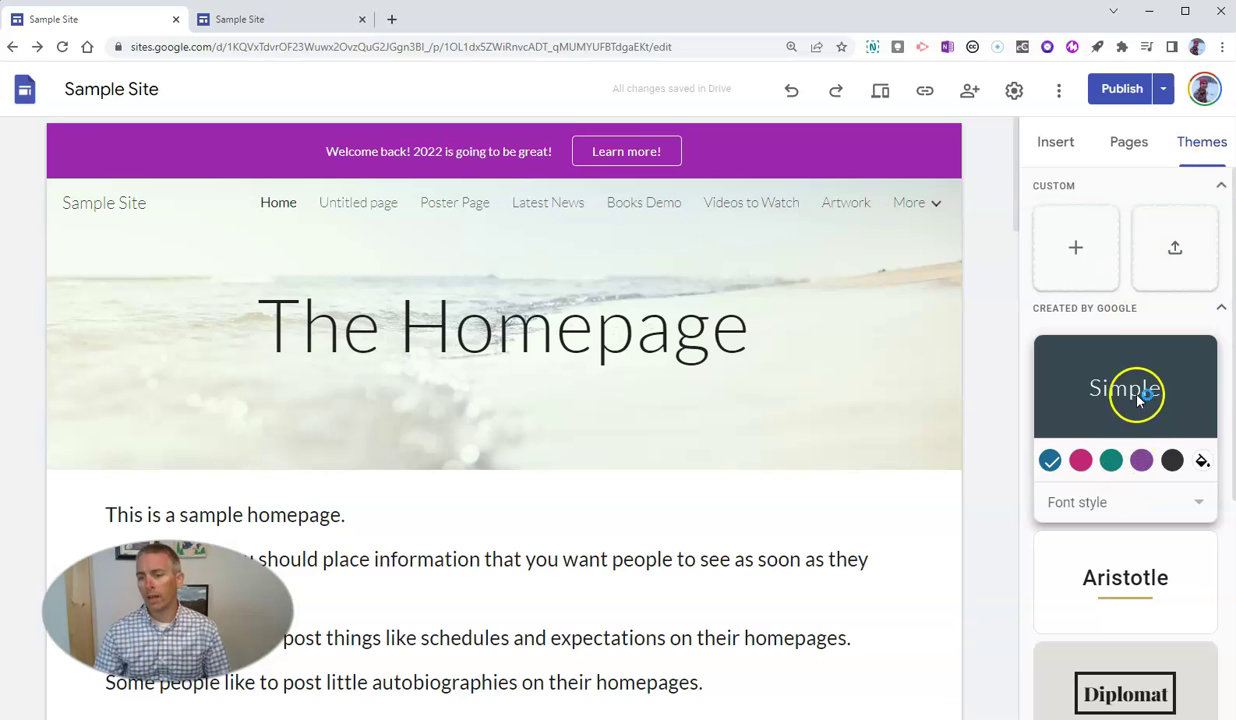
scroll(1147, 430, down, 2)
scroll(1150, 432, down, 2)
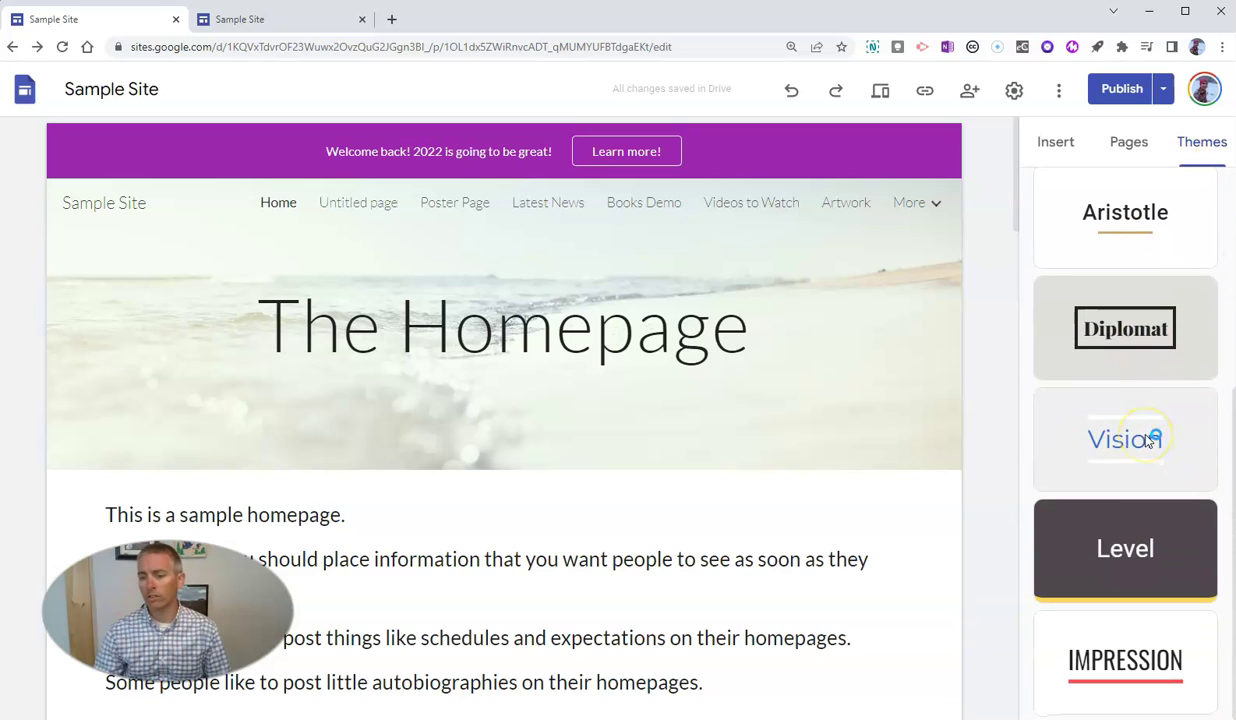
click(1141, 522)
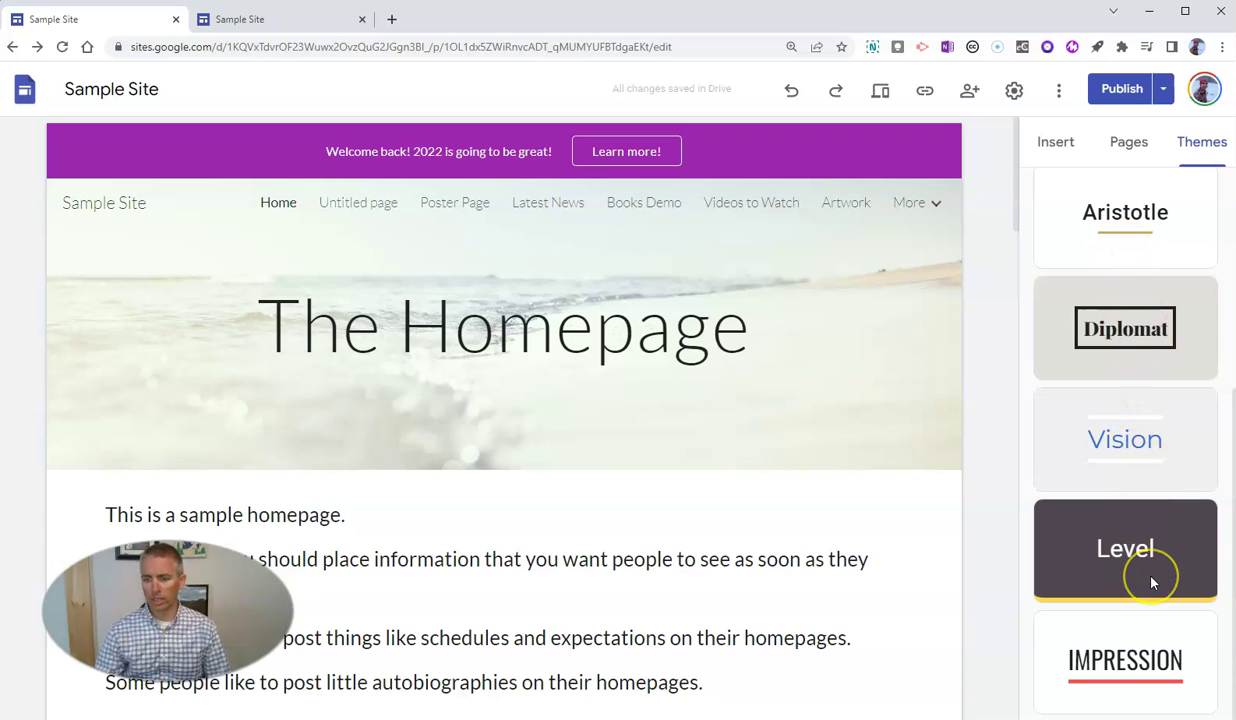
scroll(1152, 583, up, 3)
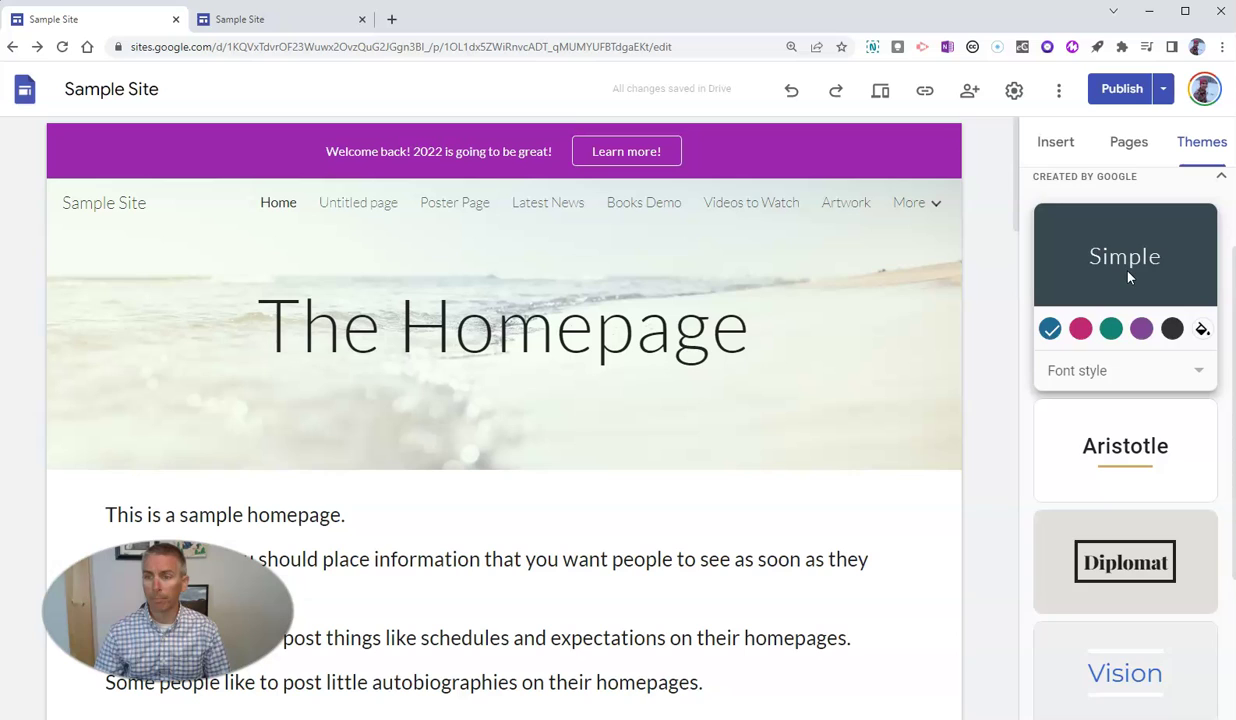
scroll(1128, 277, up, 2)
click(1081, 242)
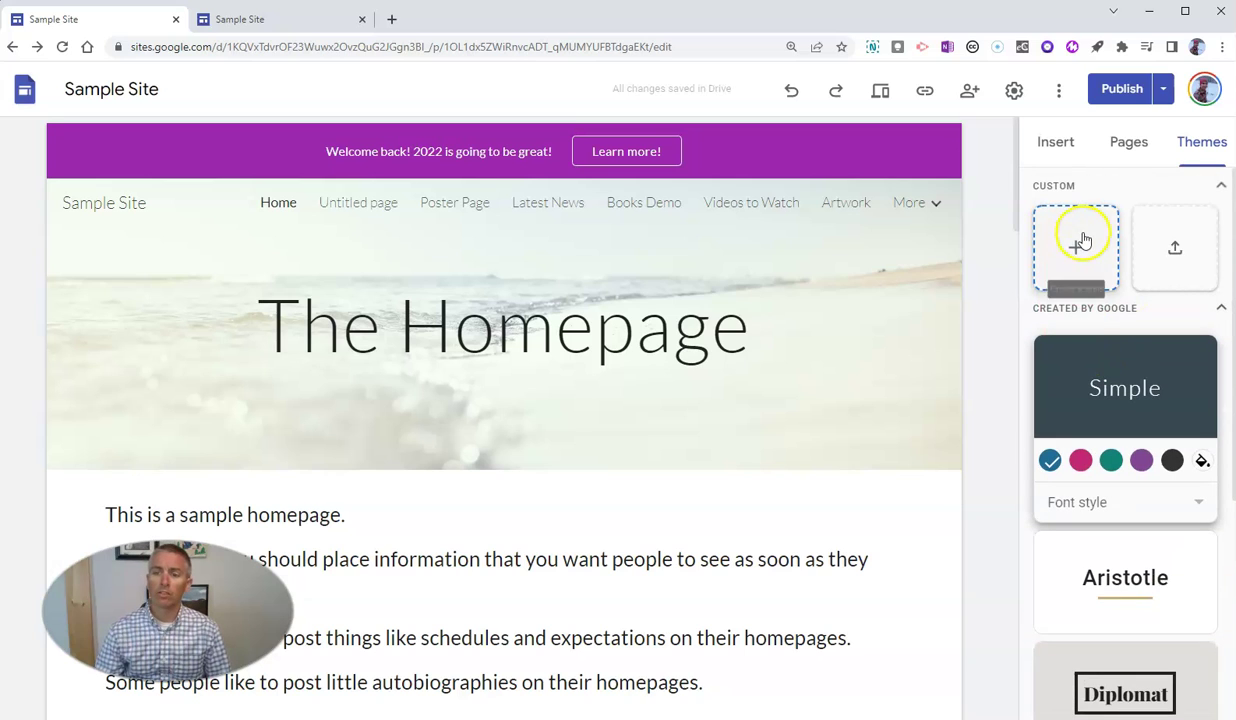
Step: Name the new custom theme 'Demo Sample Theme' and bring up its logo upload/select choices
click(1076, 254)
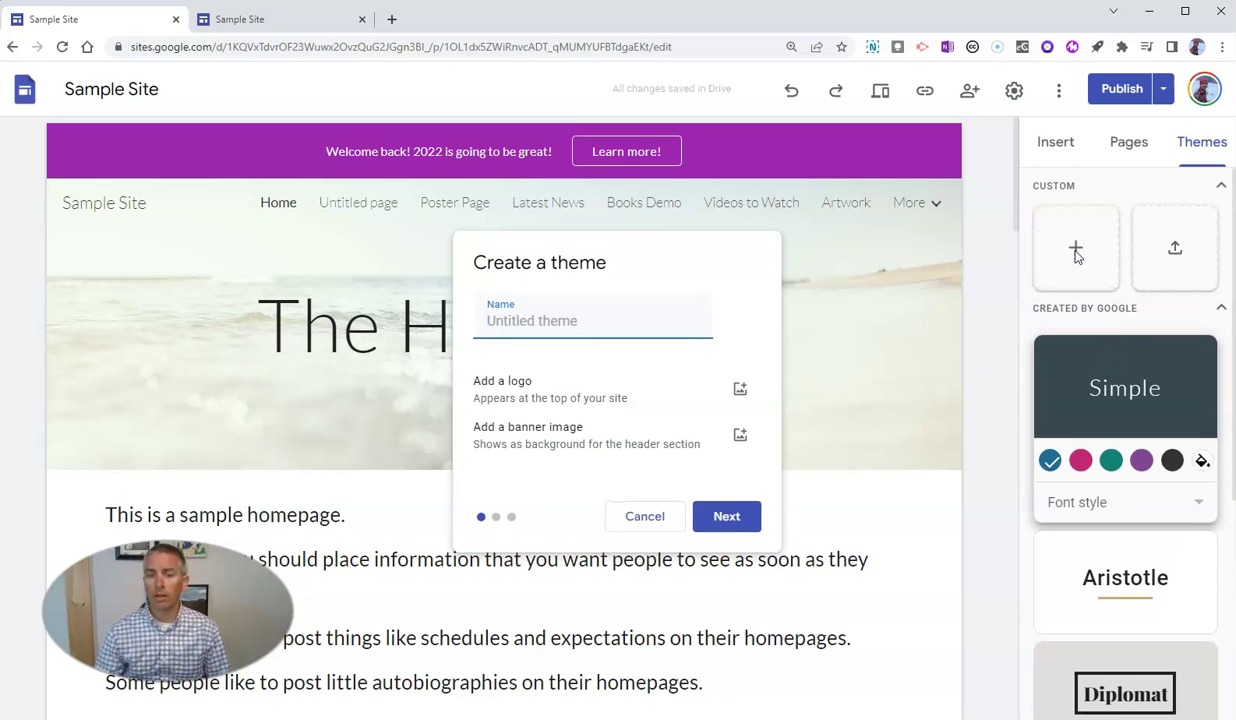
click(558, 328)
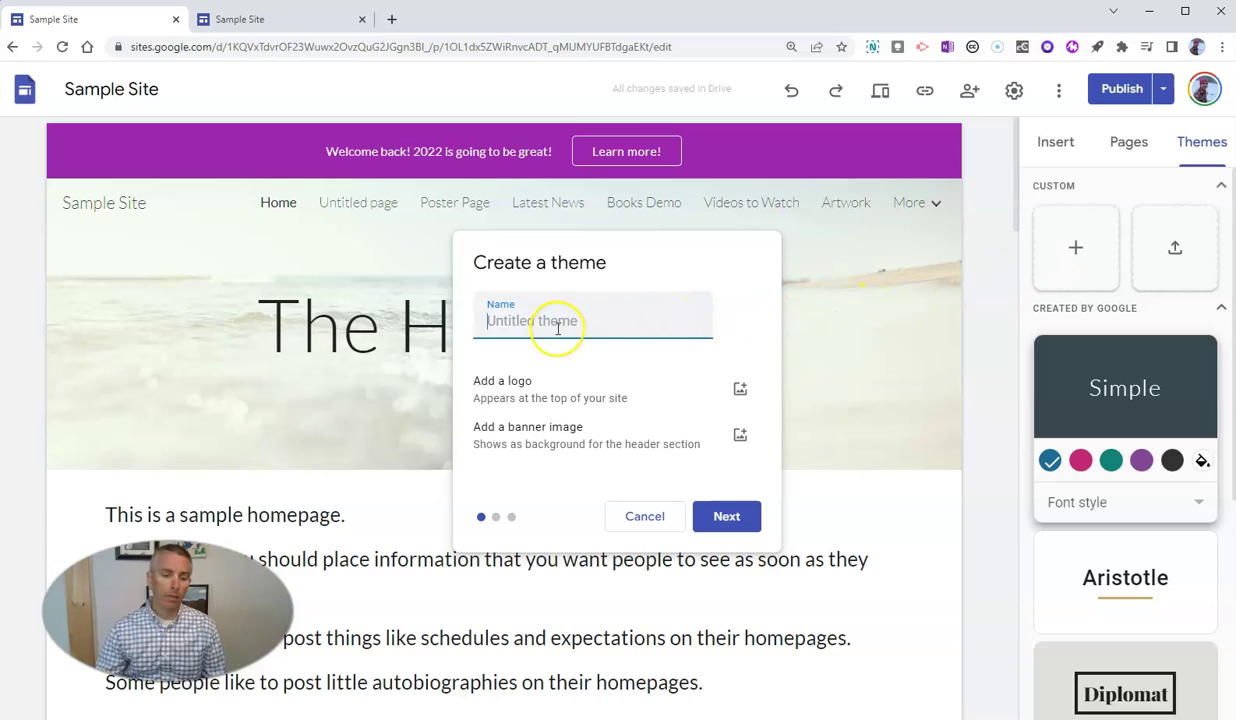
text(Demo Sample Theme)
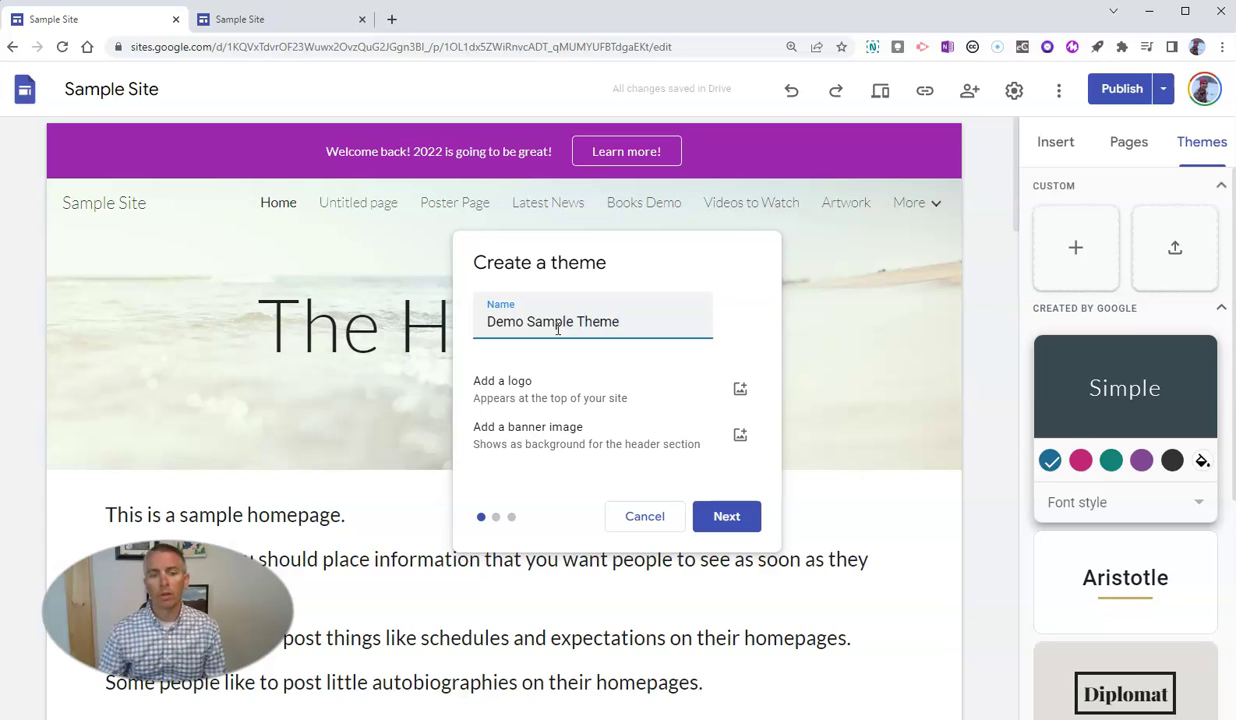
click(567, 410)
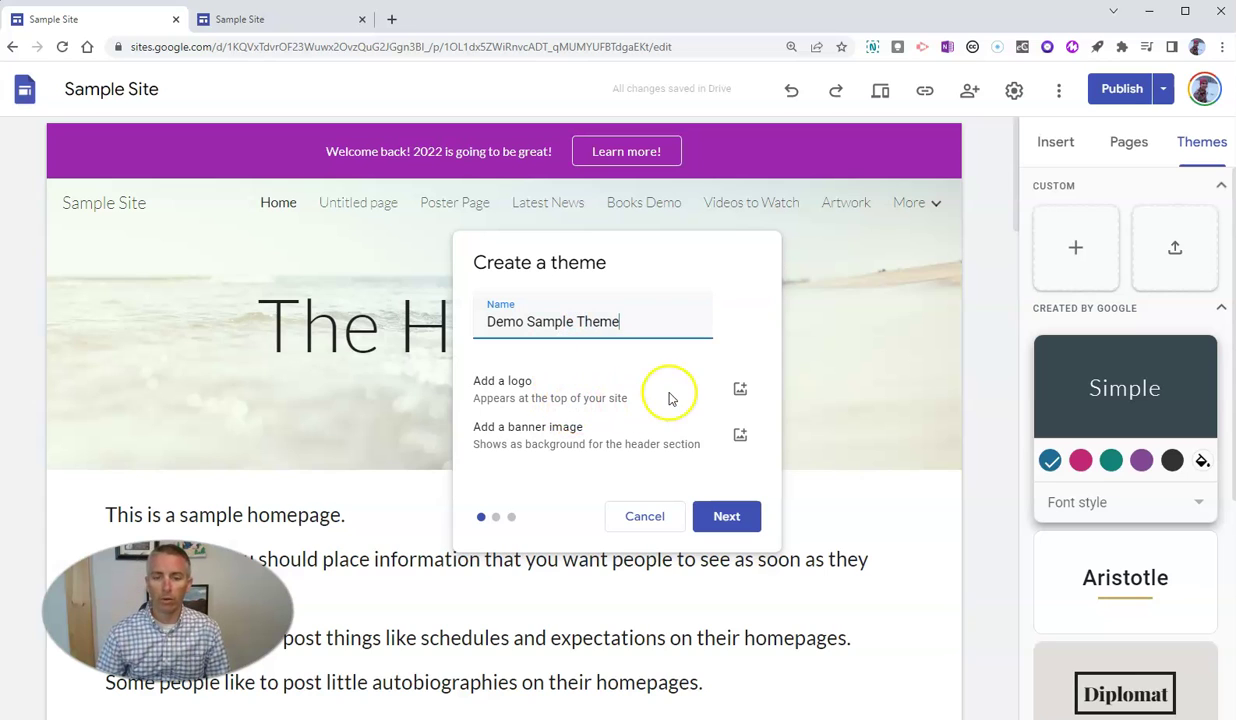
click(741, 391)
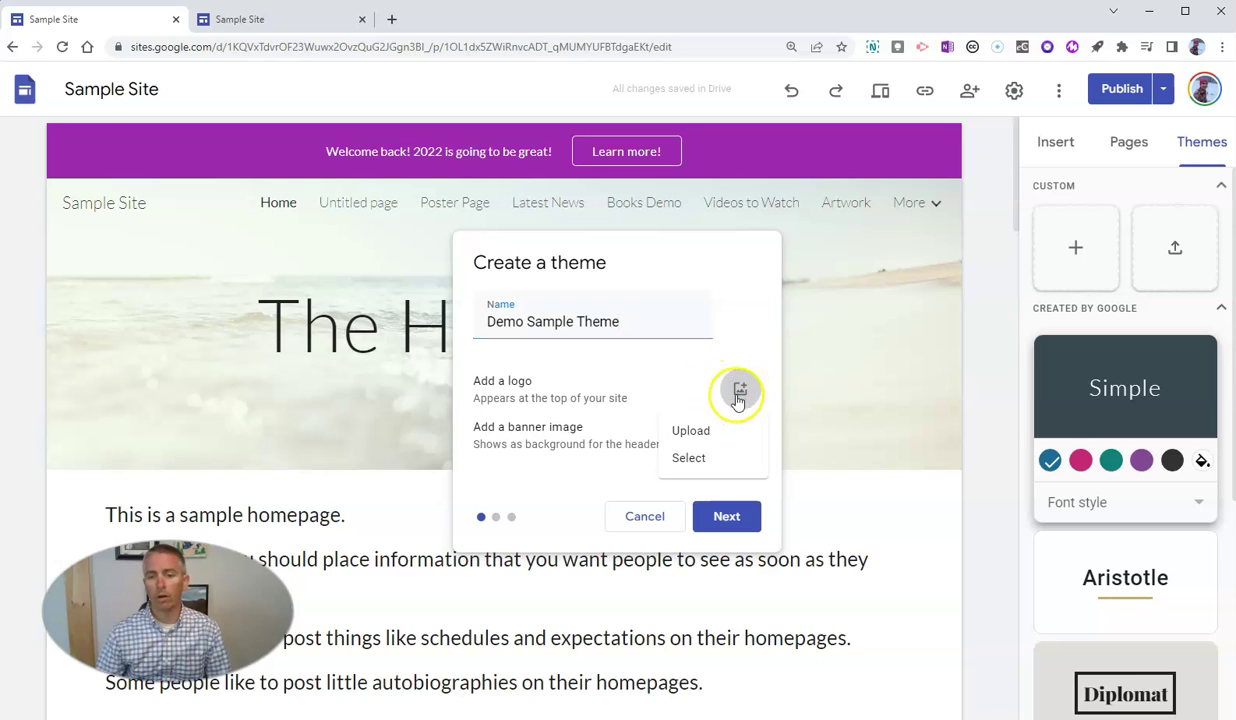
Step: Use the Rock Star Award image from Google Drive as the theme logo
click(688, 458)
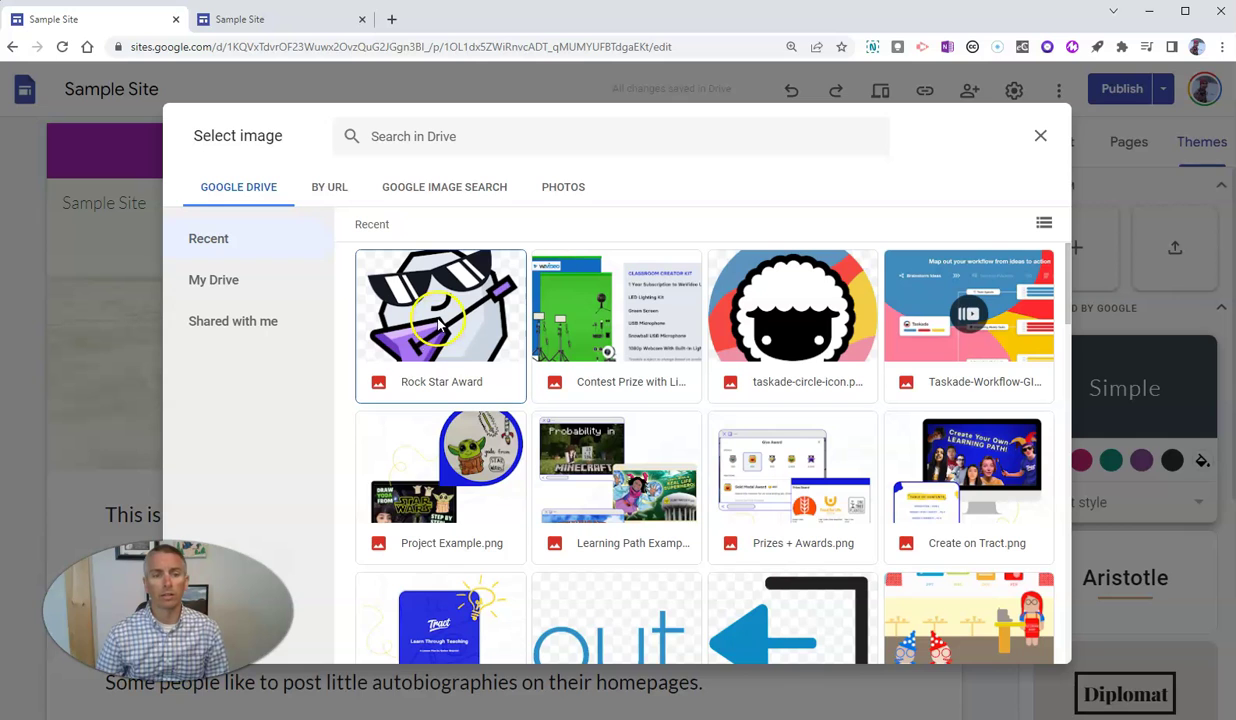
double_click(438, 328)
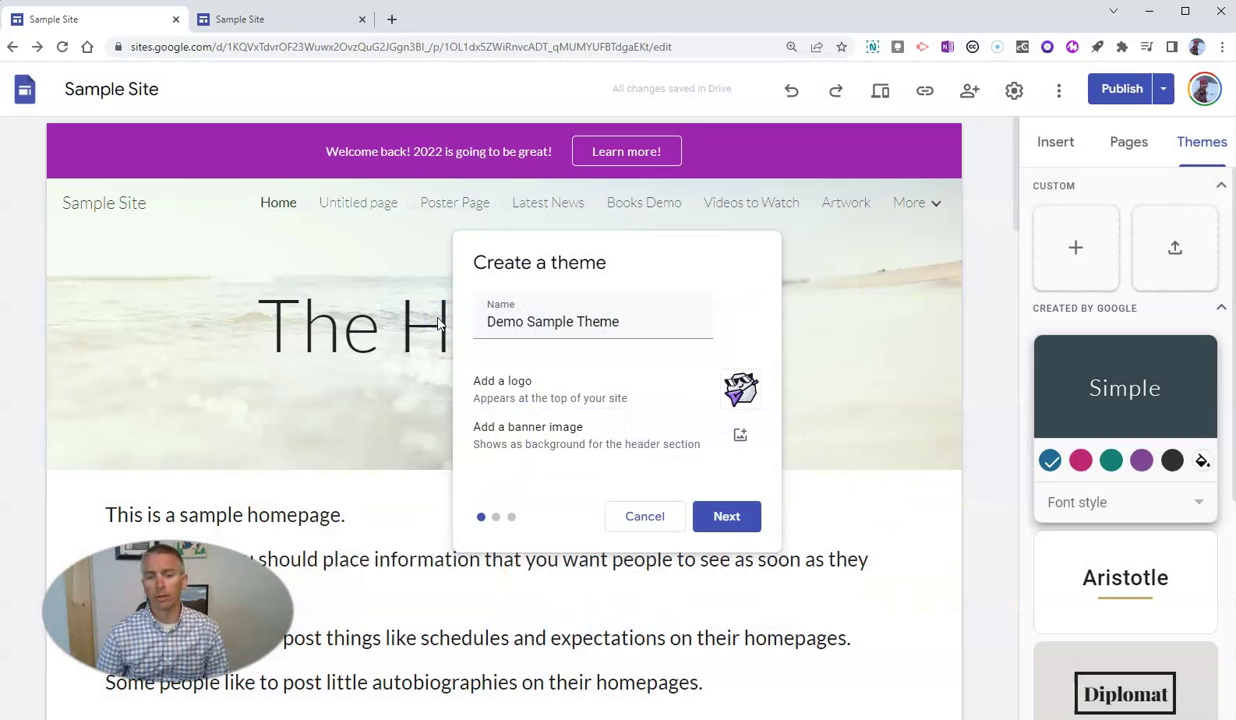
Step: Upload 20150313_225046 from Desktop > Pictures & Videos for Demos as the theme banner
click(741, 435)
click(690, 474)
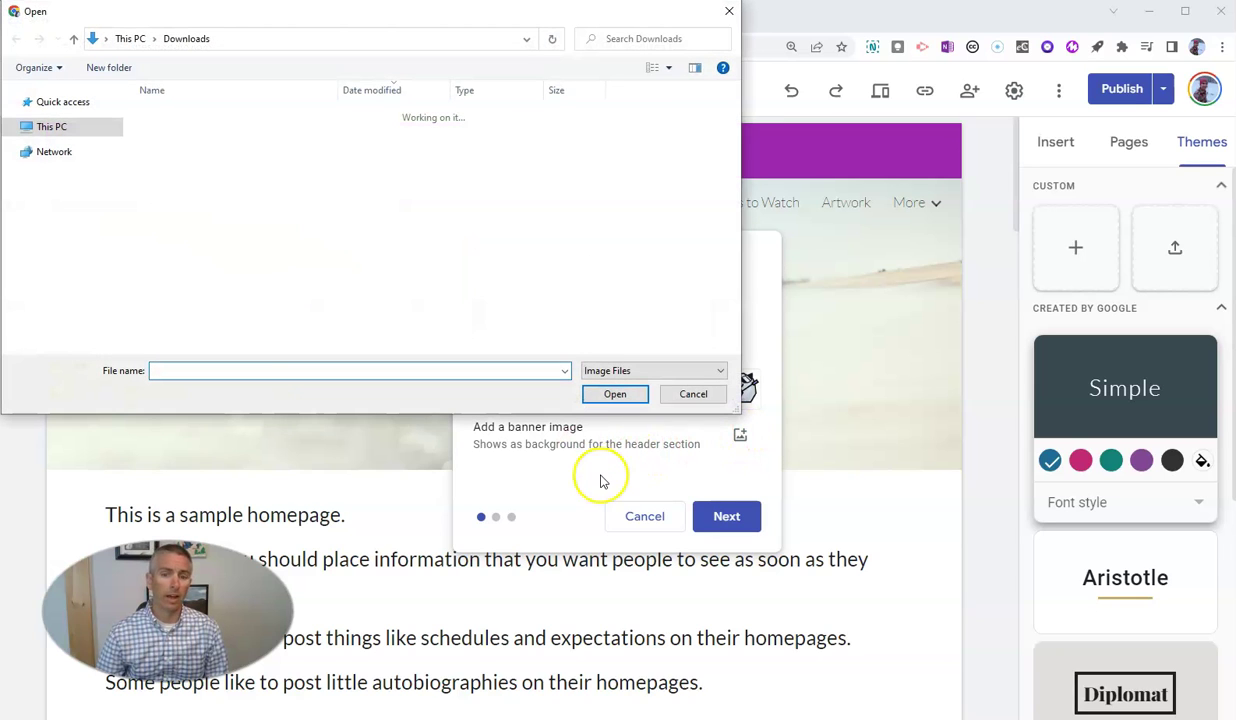
click(60, 121)
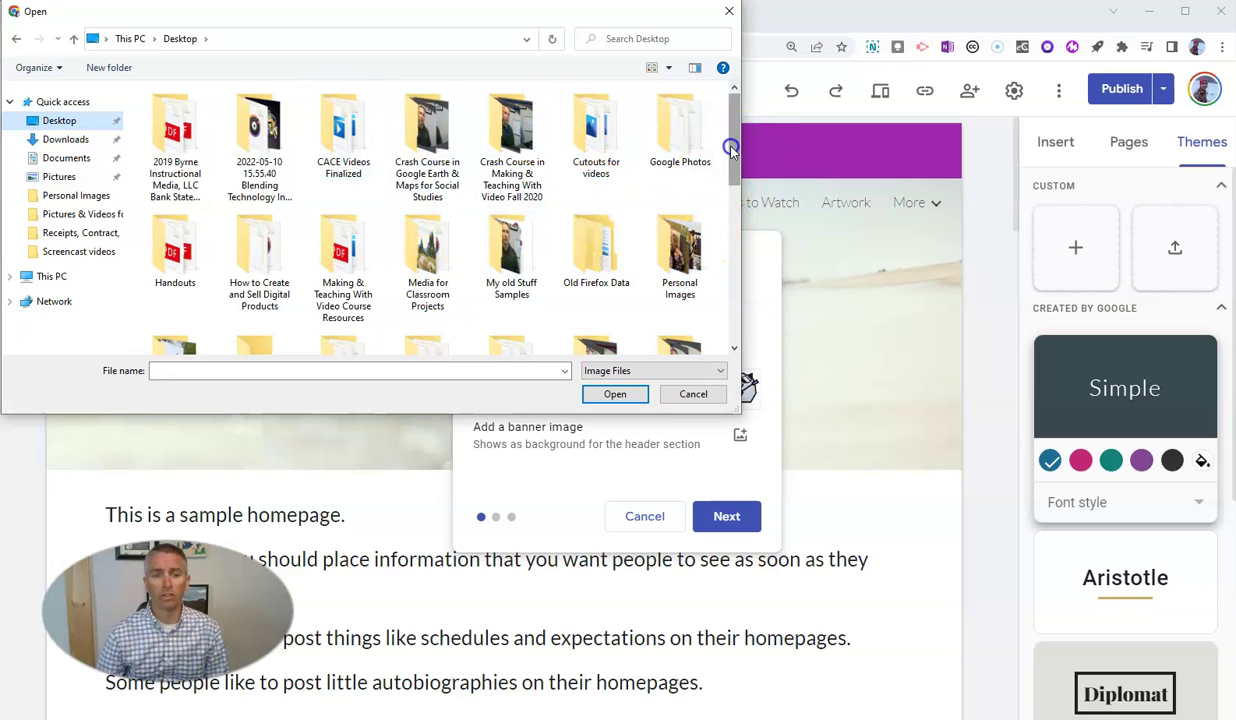
drag(731, 143, 727, 175)
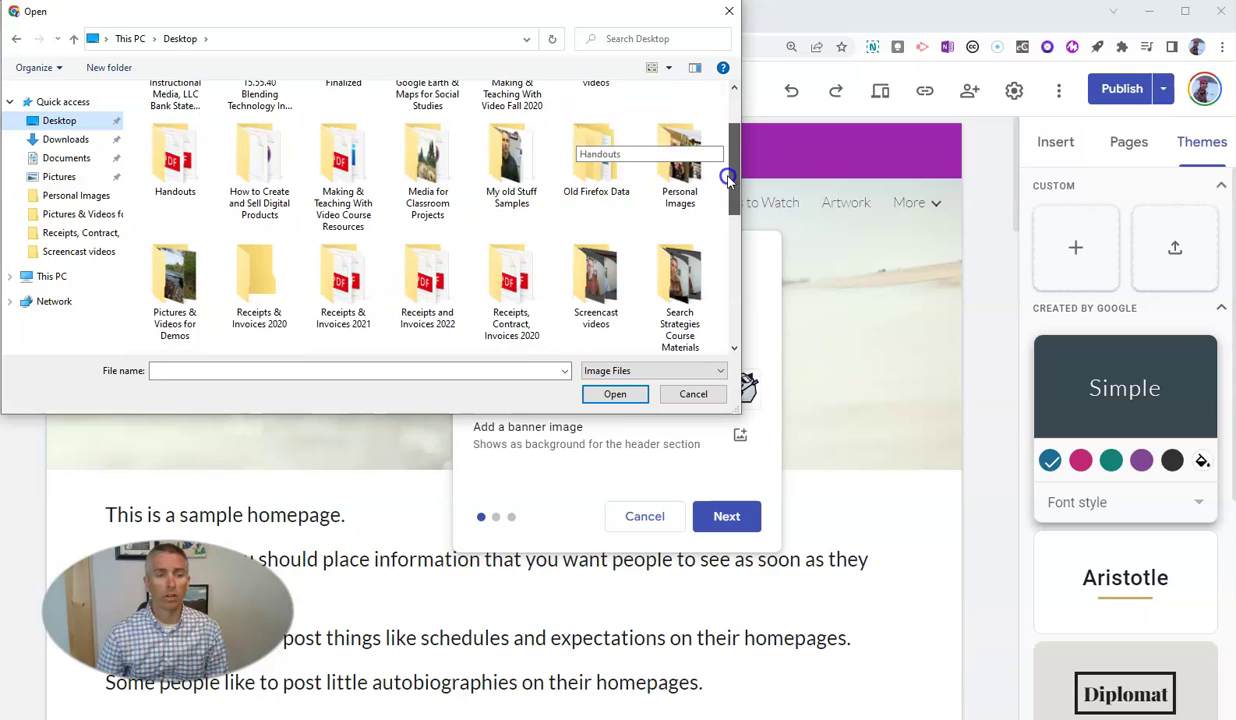
click(168, 290)
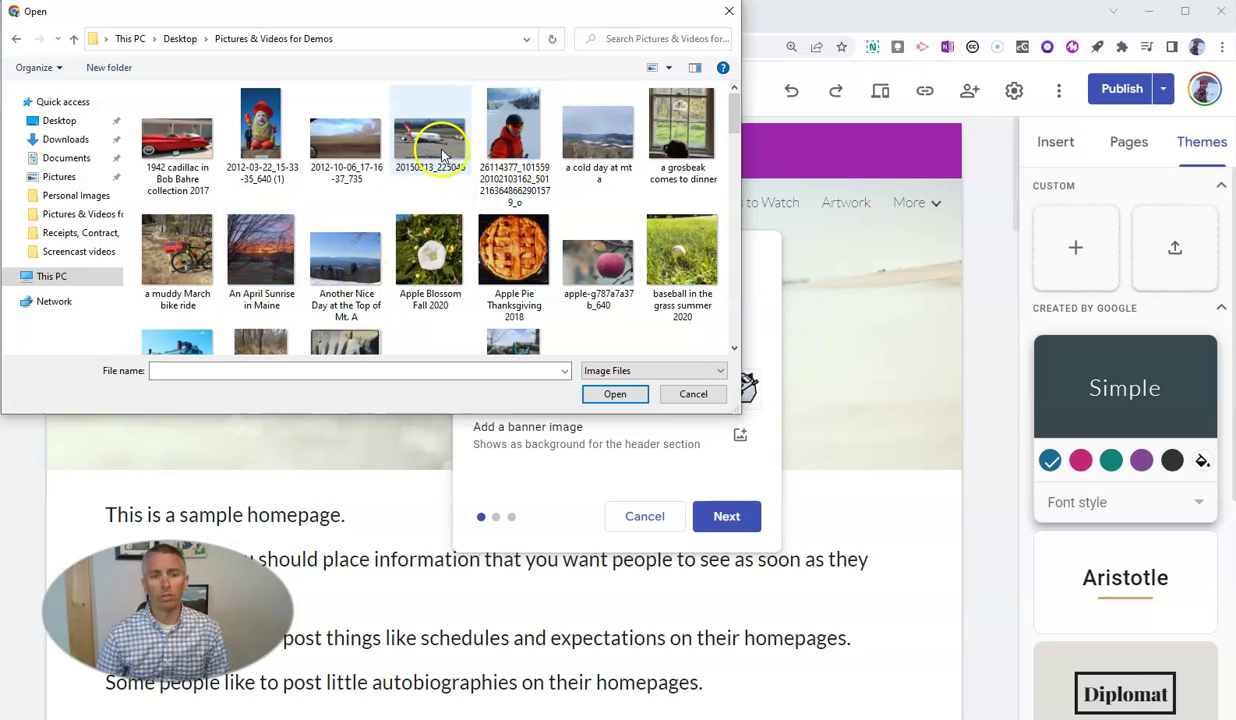
click(443, 152)
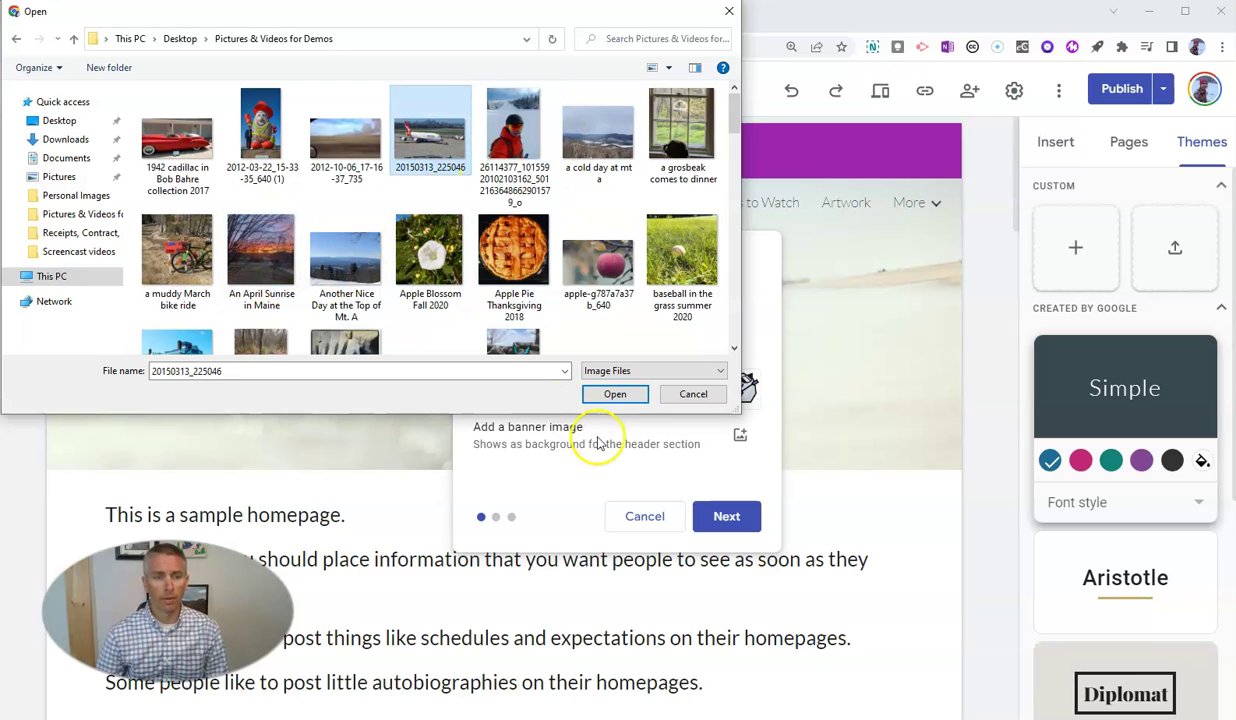
click(616, 394)
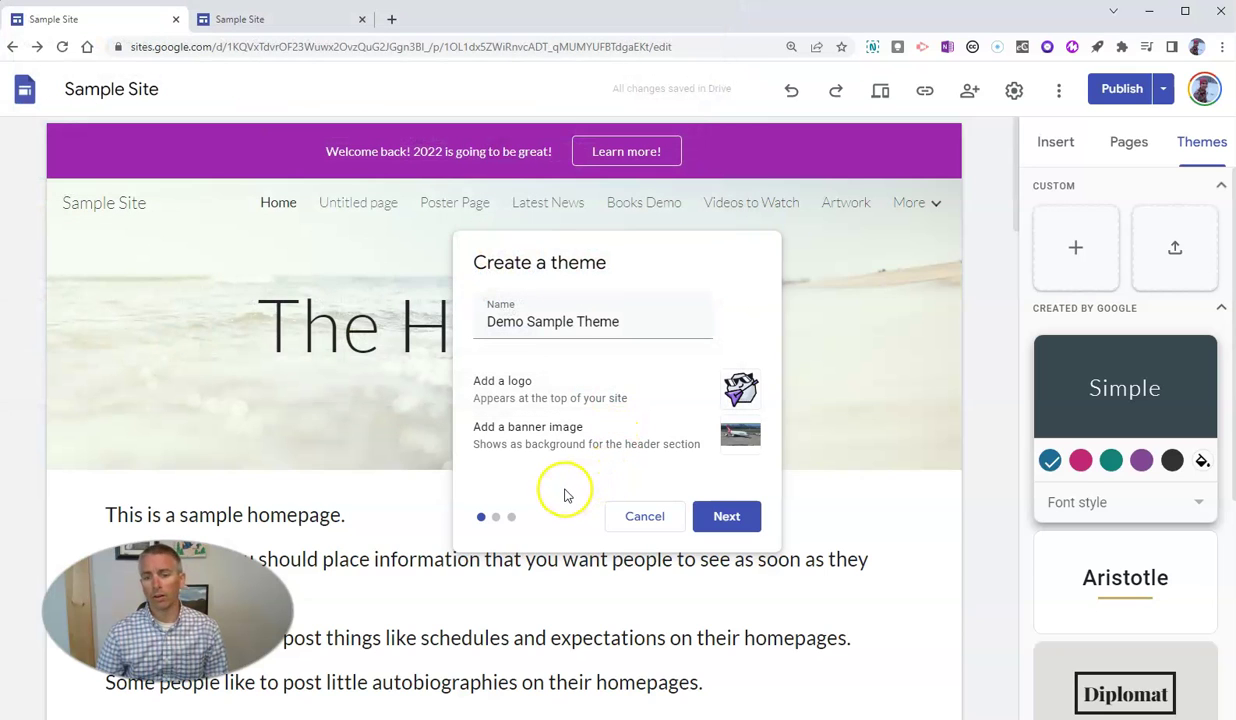
Step: Go to the colour step, try the olive preset, then switch to custom colours
click(733, 516)
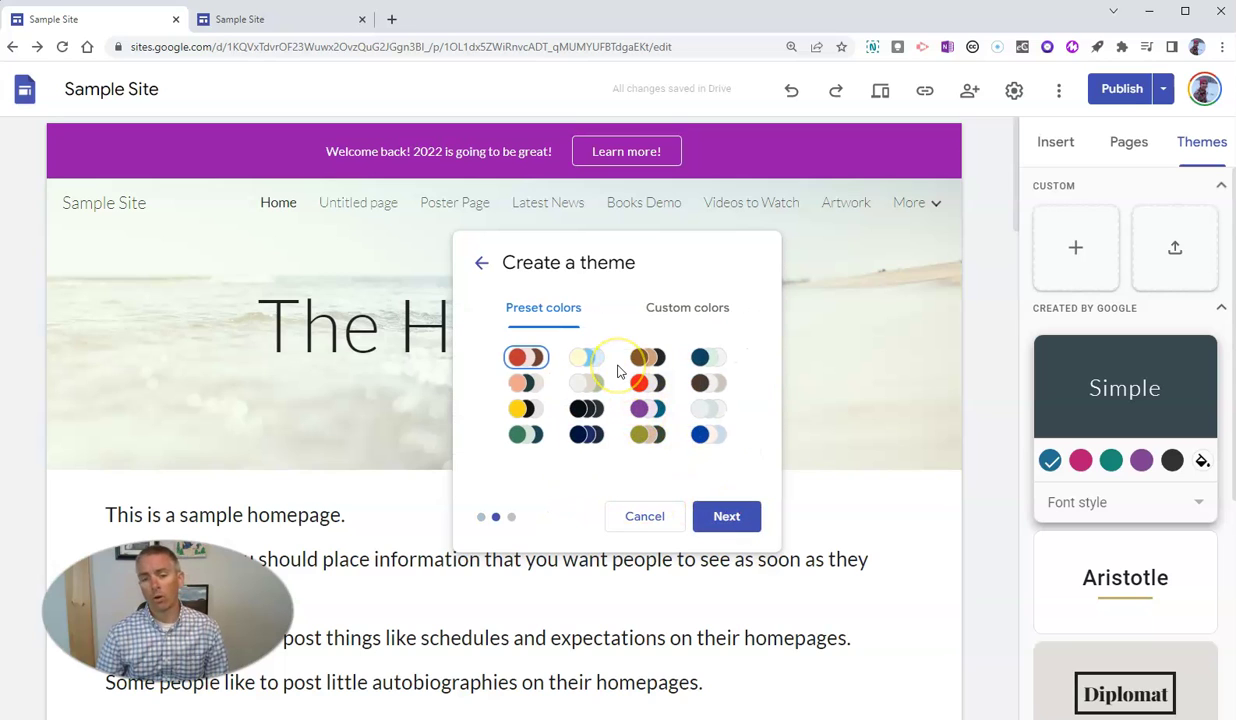
click(648, 436)
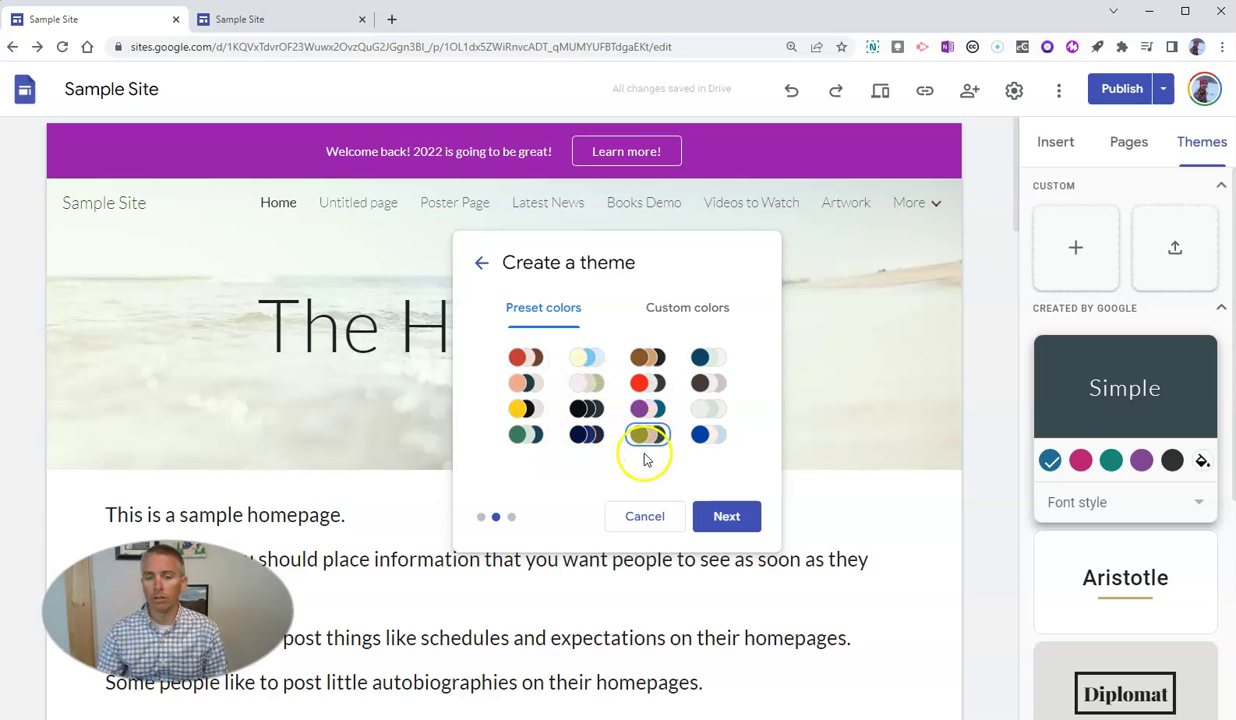
click(687, 318)
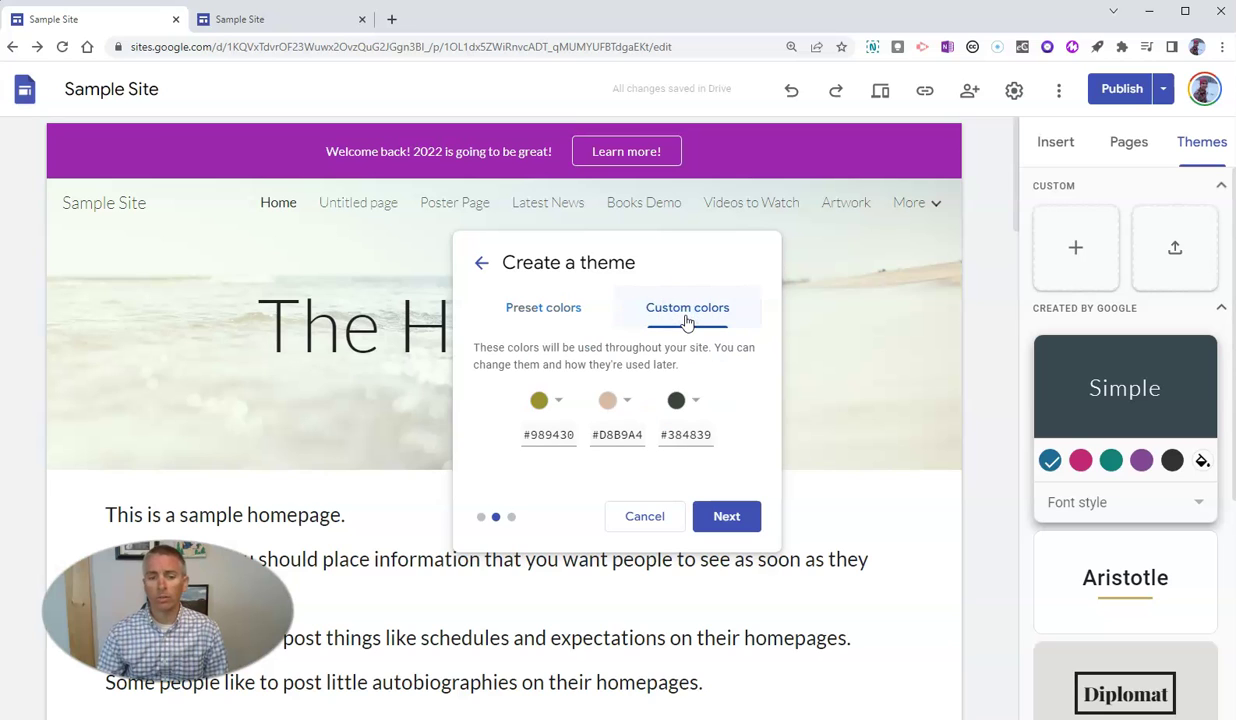
Step: Make the first colour green #6AA84F, keeping #D8B9A4 and #384839, and continue
click(545, 404)
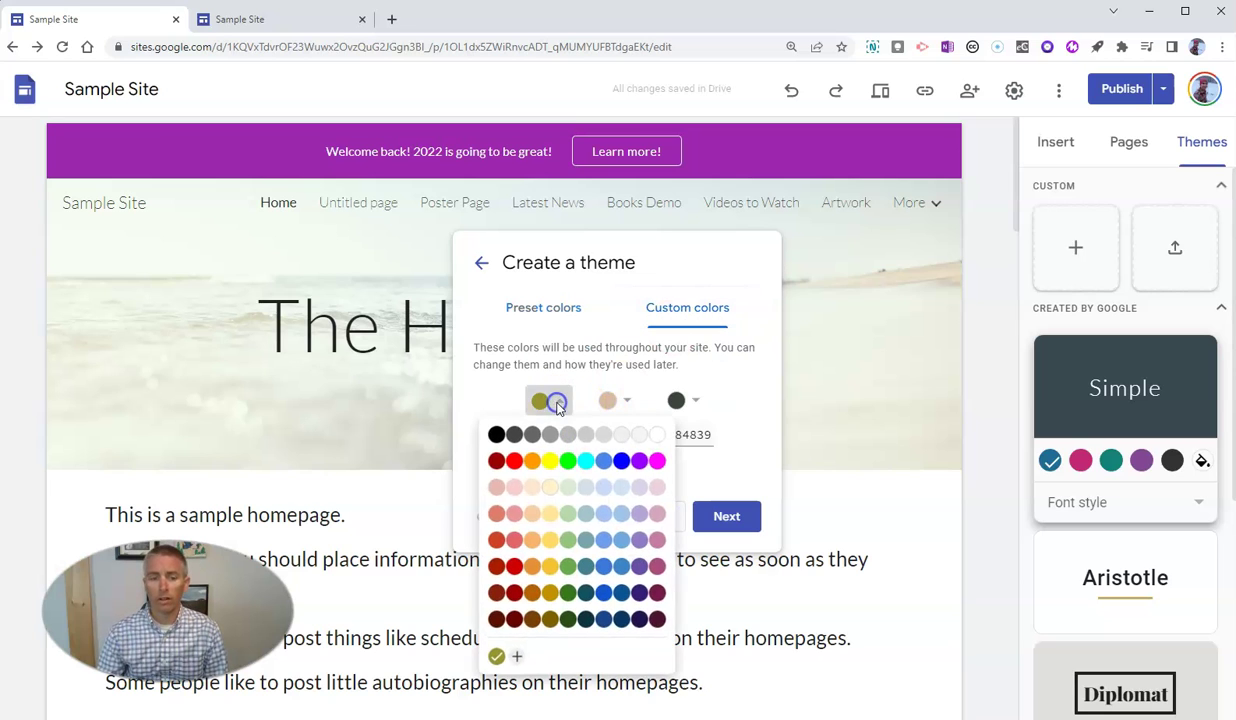
click(548, 461)
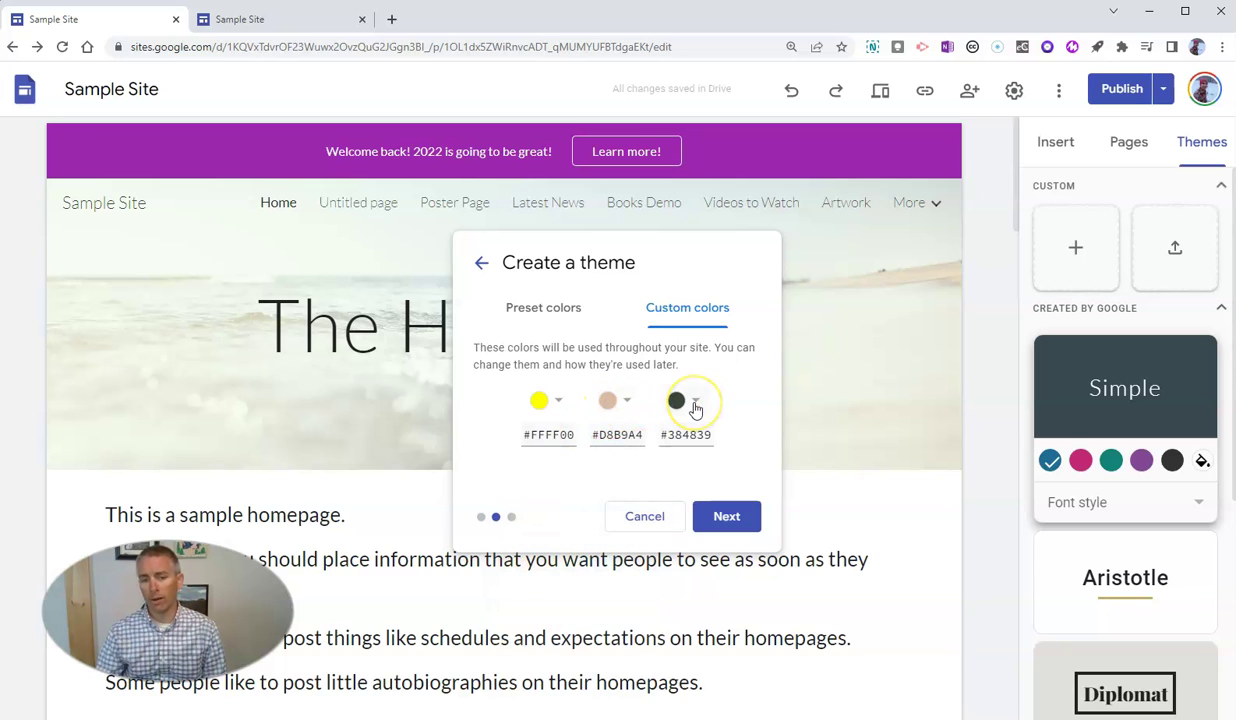
click(557, 400)
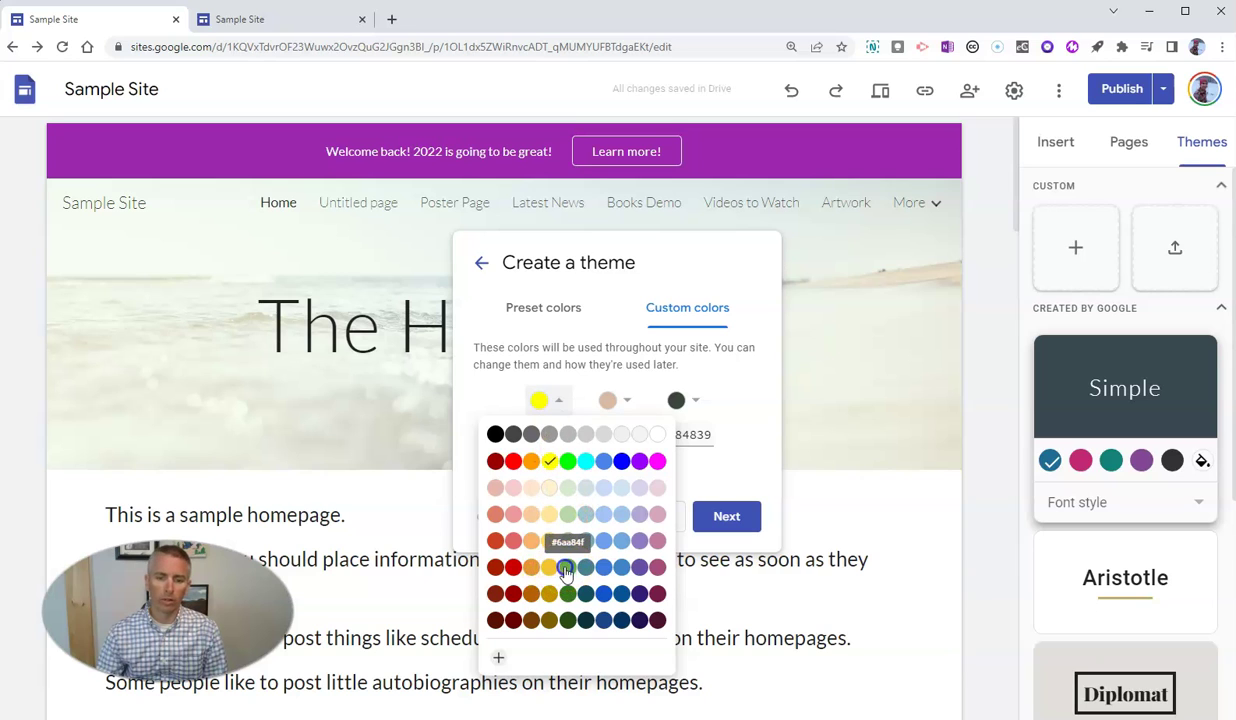
click(567, 567)
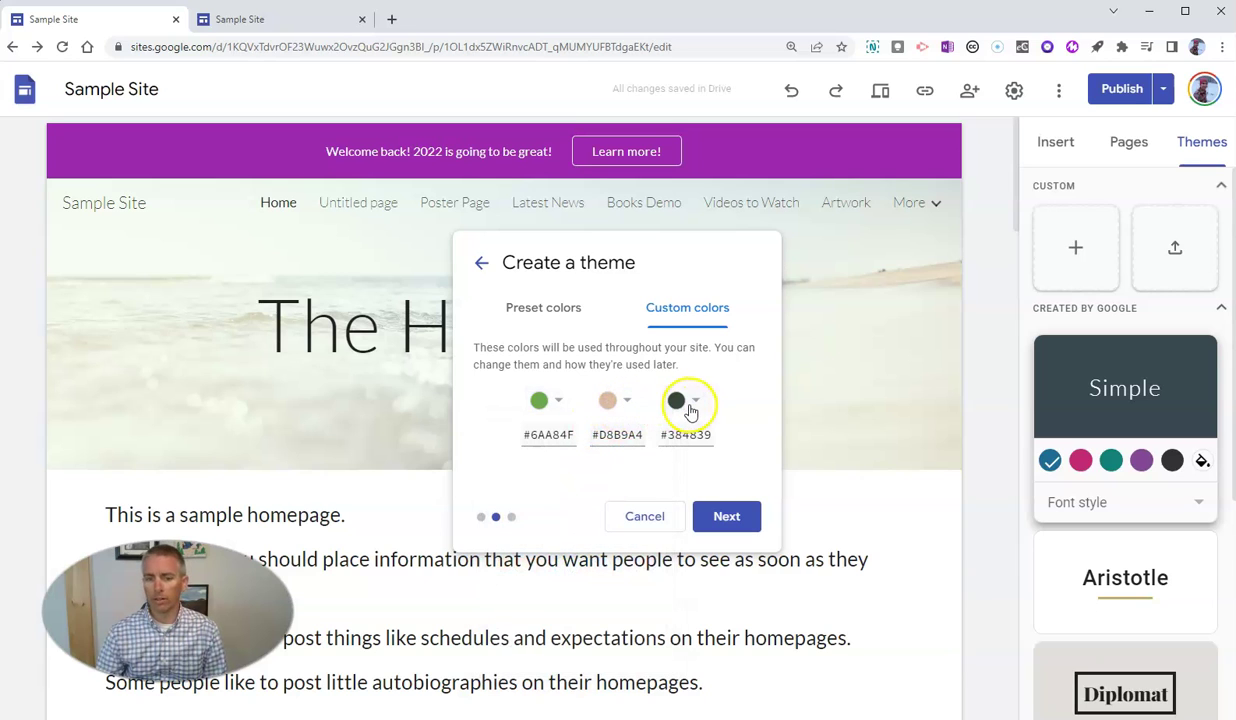
click(617, 400)
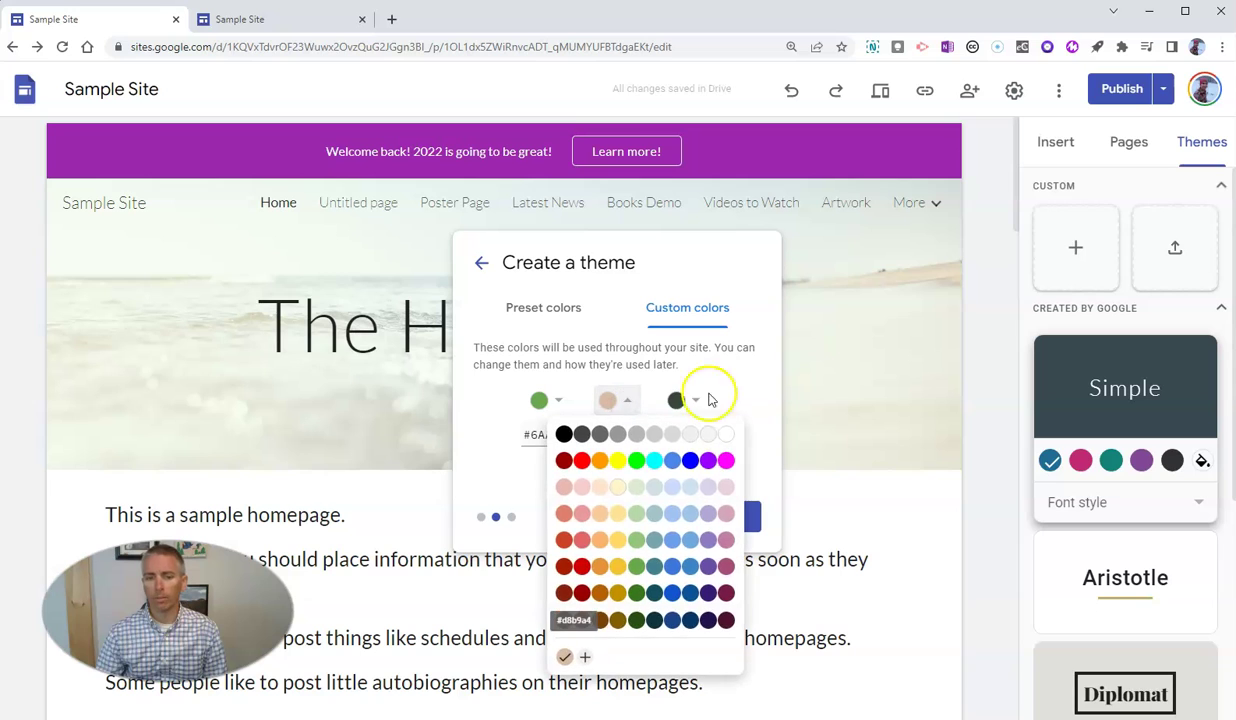
click(756, 398)
click(718, 512)
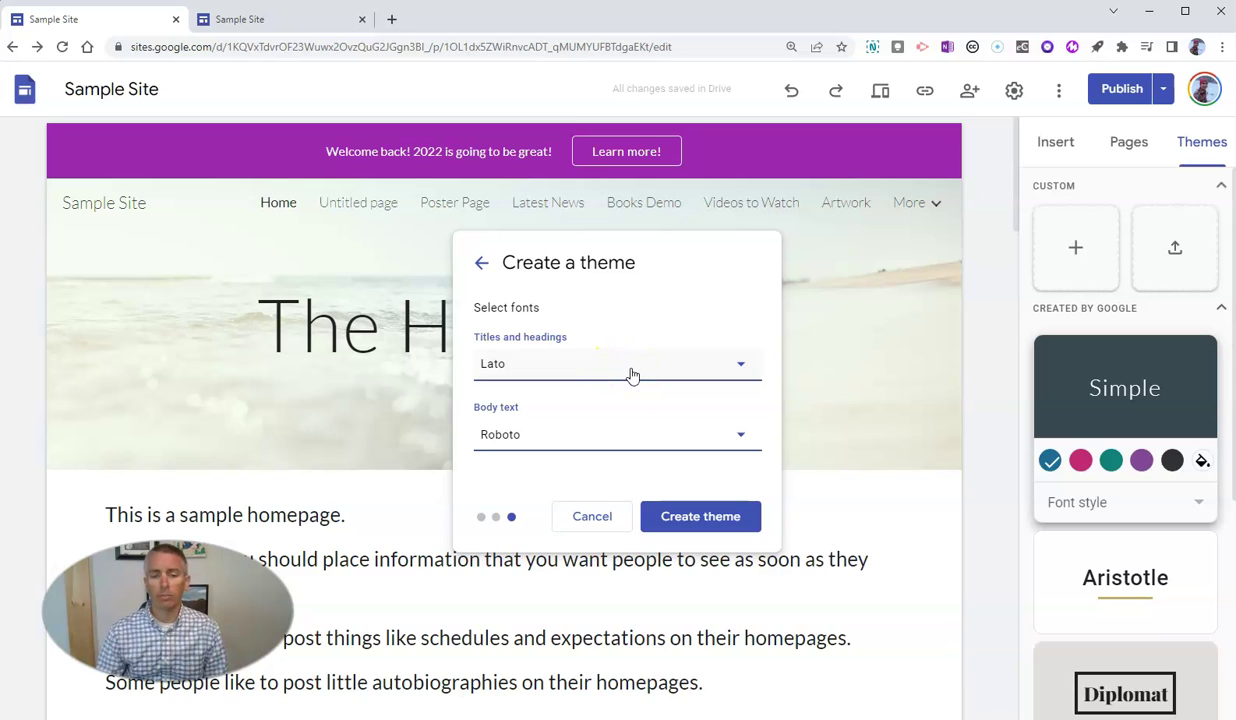
Step: Set the titles and headings font to Cabin Semi Bold
click(632, 372)
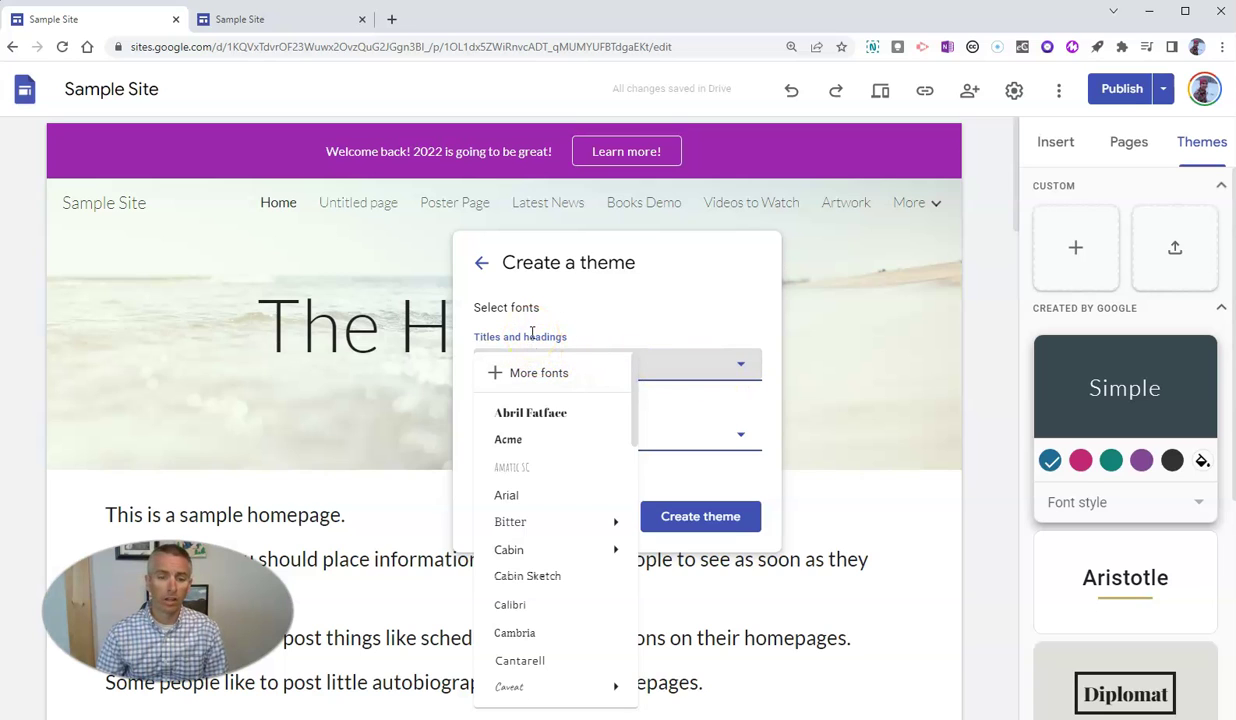
mouse_move(580, 557)
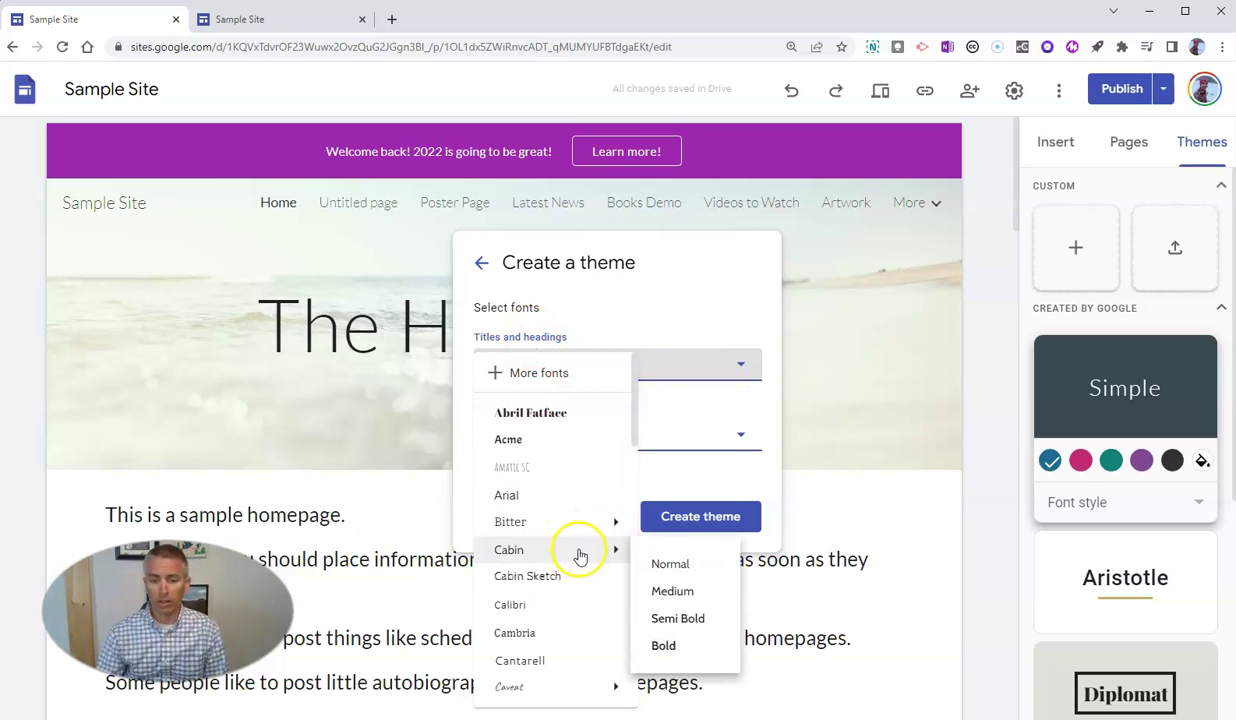
click(654, 521)
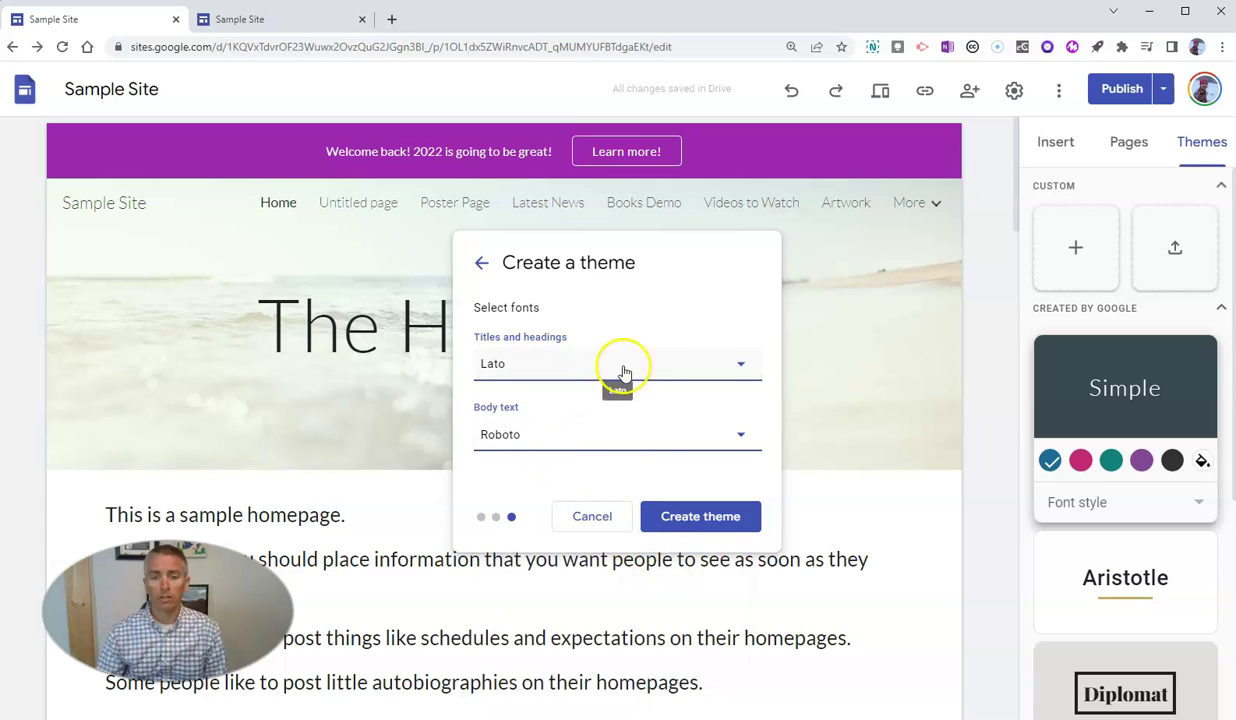
click(731, 366)
mouse_move(557, 550)
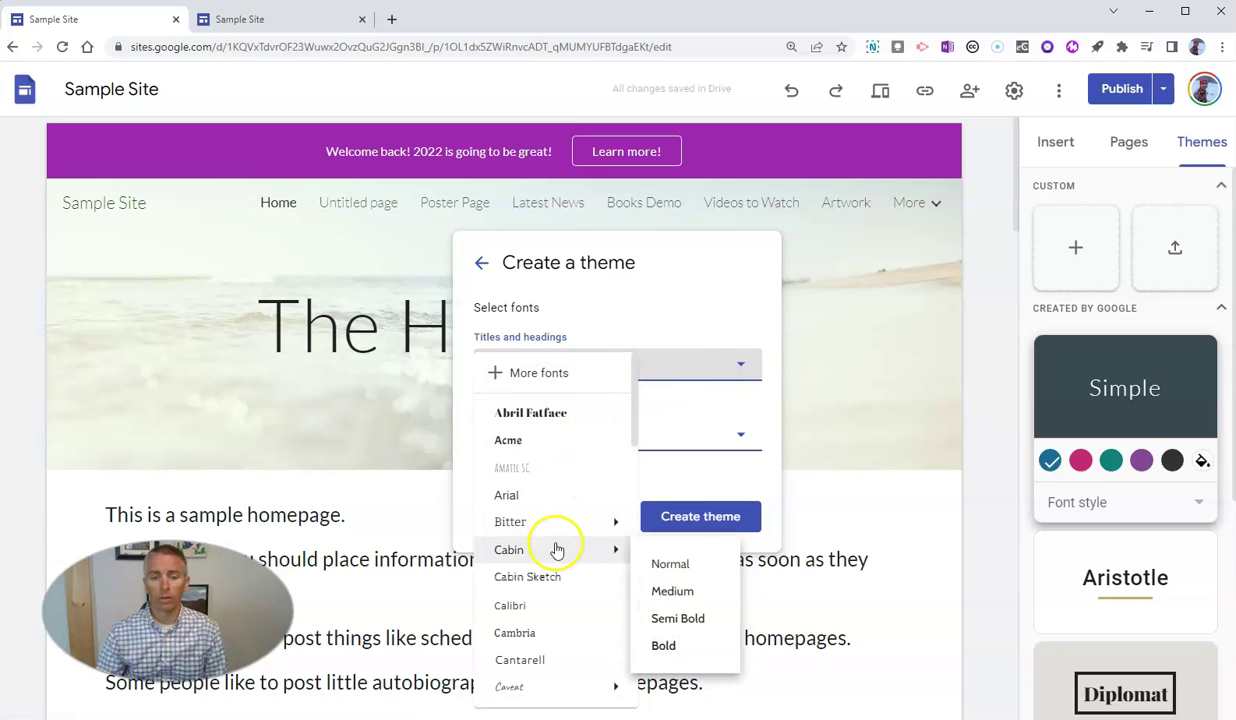
click(675, 628)
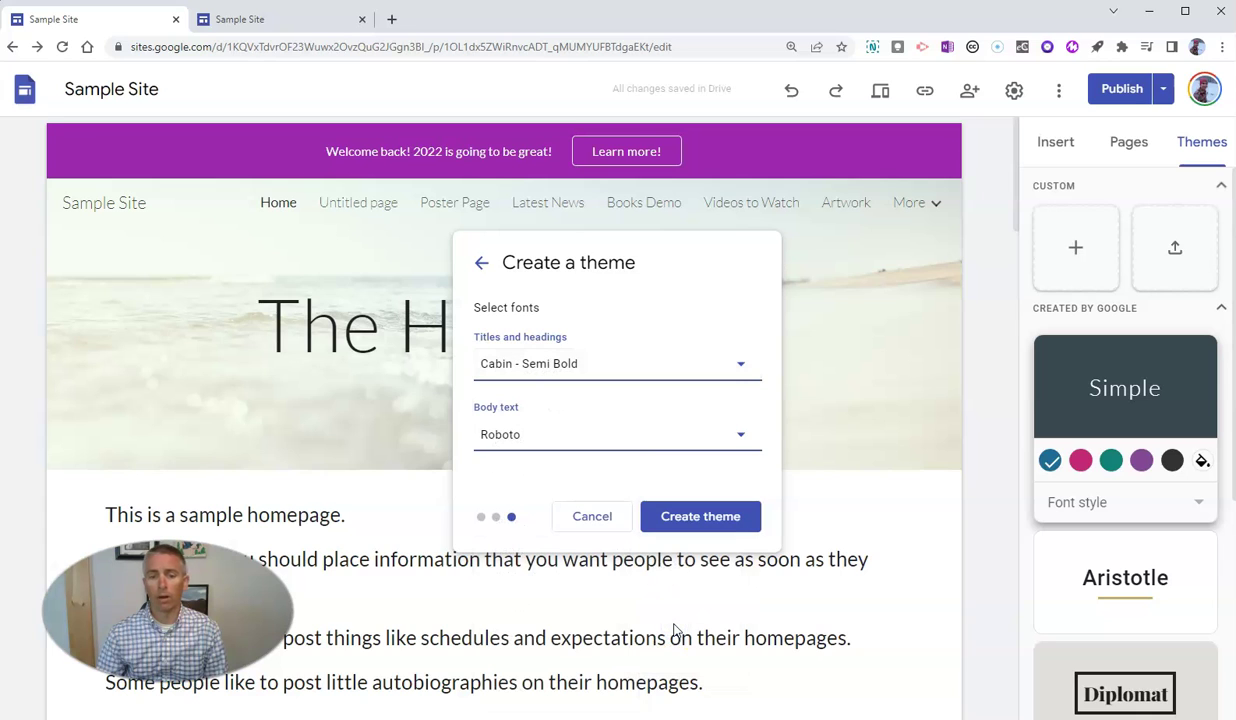
Step: Set the body text font to Lexend Deca Normal and create the theme
click(530, 441)
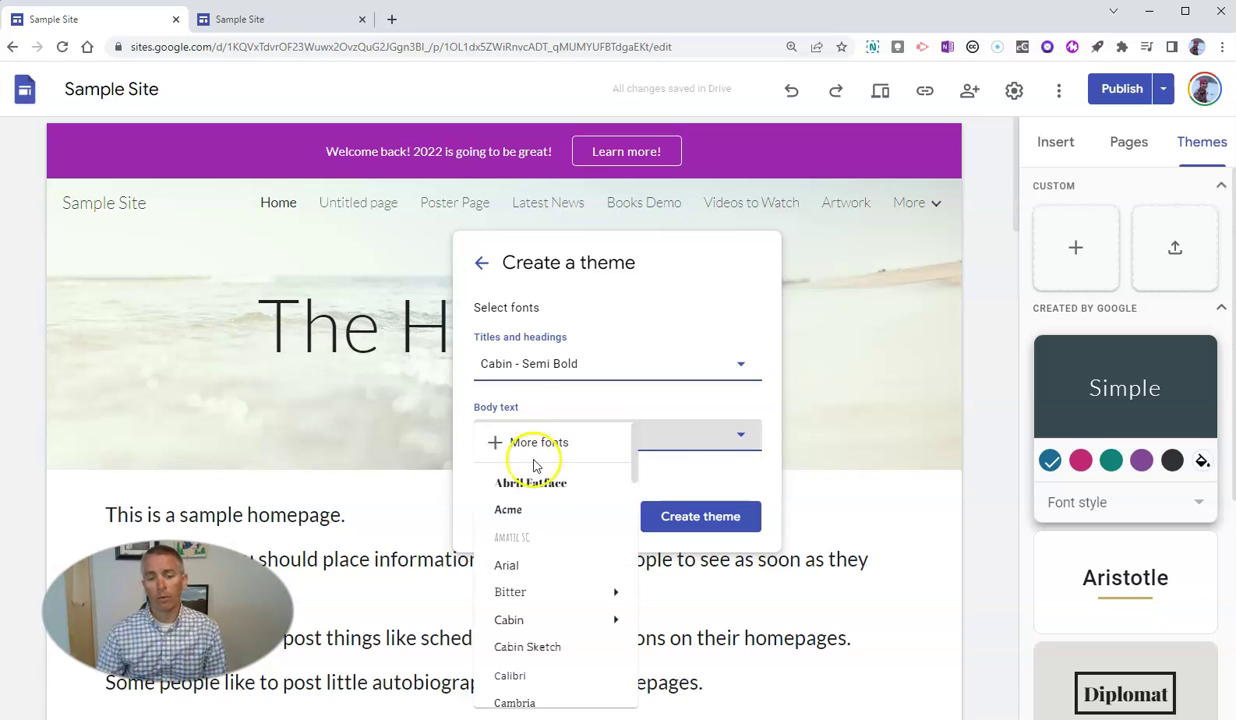
scroll(540, 566, down, 3)
mouse_move(545, 628)
scroll(545, 628, down, 5)
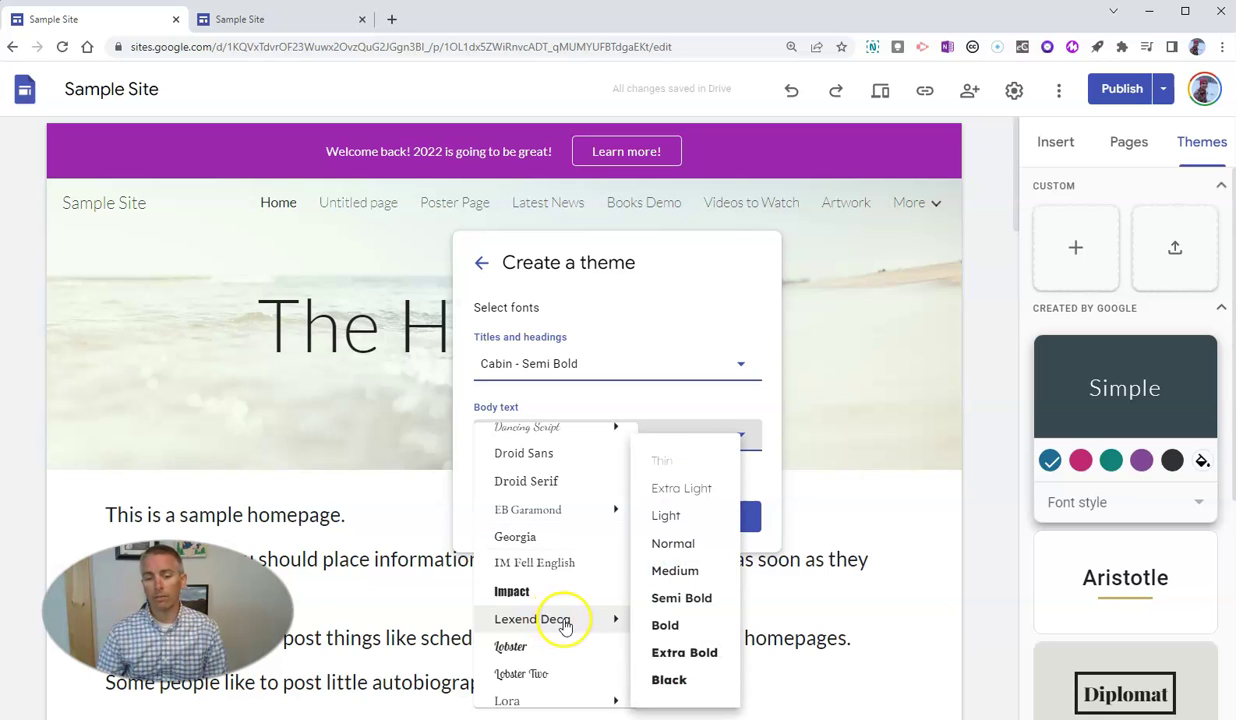
click(680, 548)
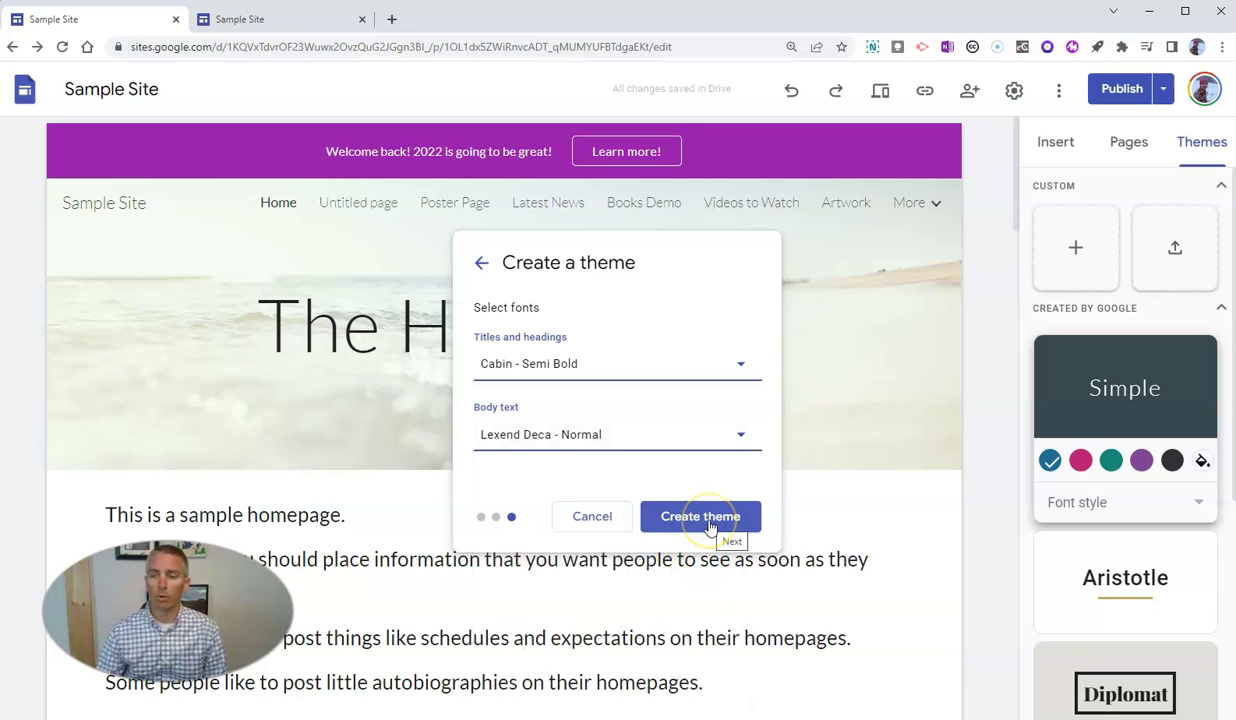
click(708, 520)
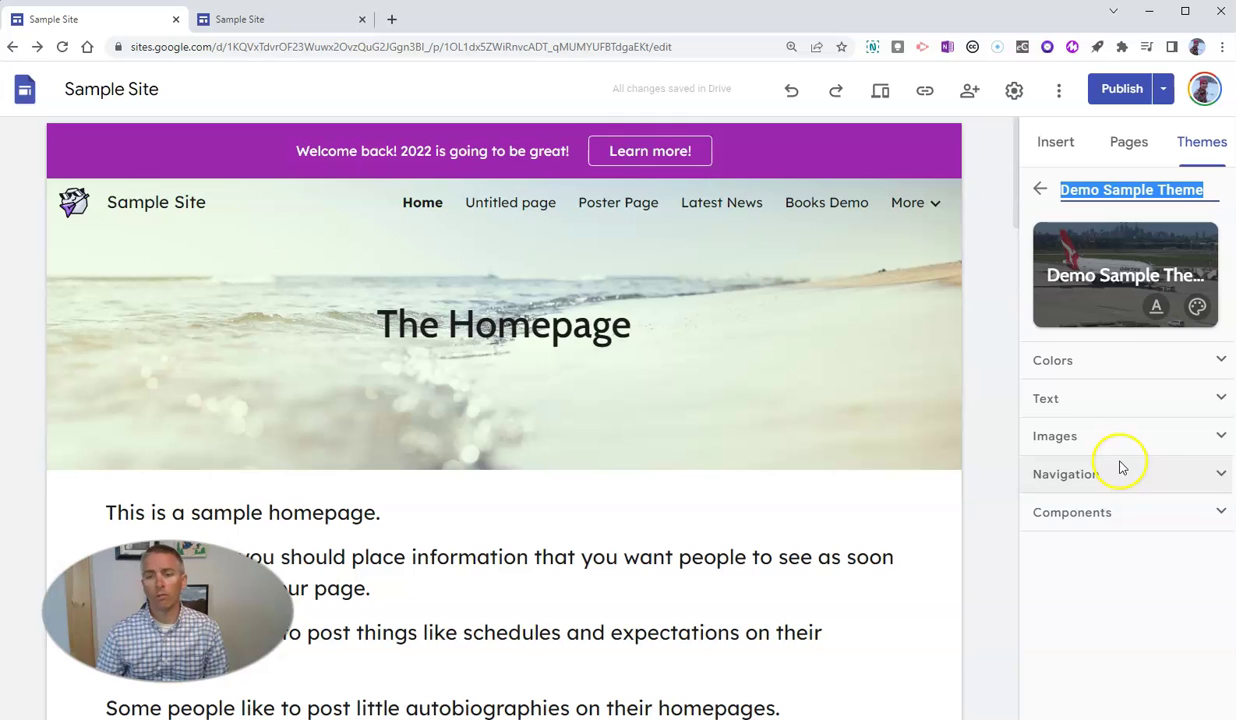
Step: Expand and collapse the Colors section to check Demo Sample Theme's palette
click(1221, 362)
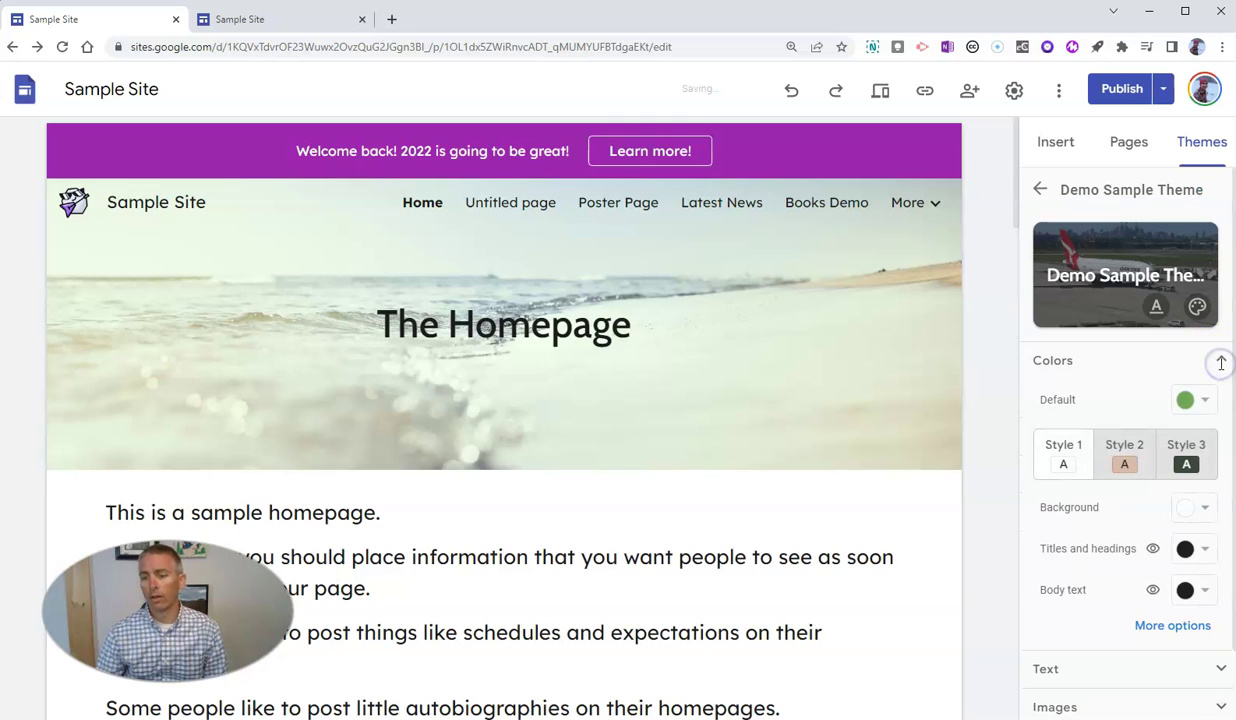
click(1221, 362)
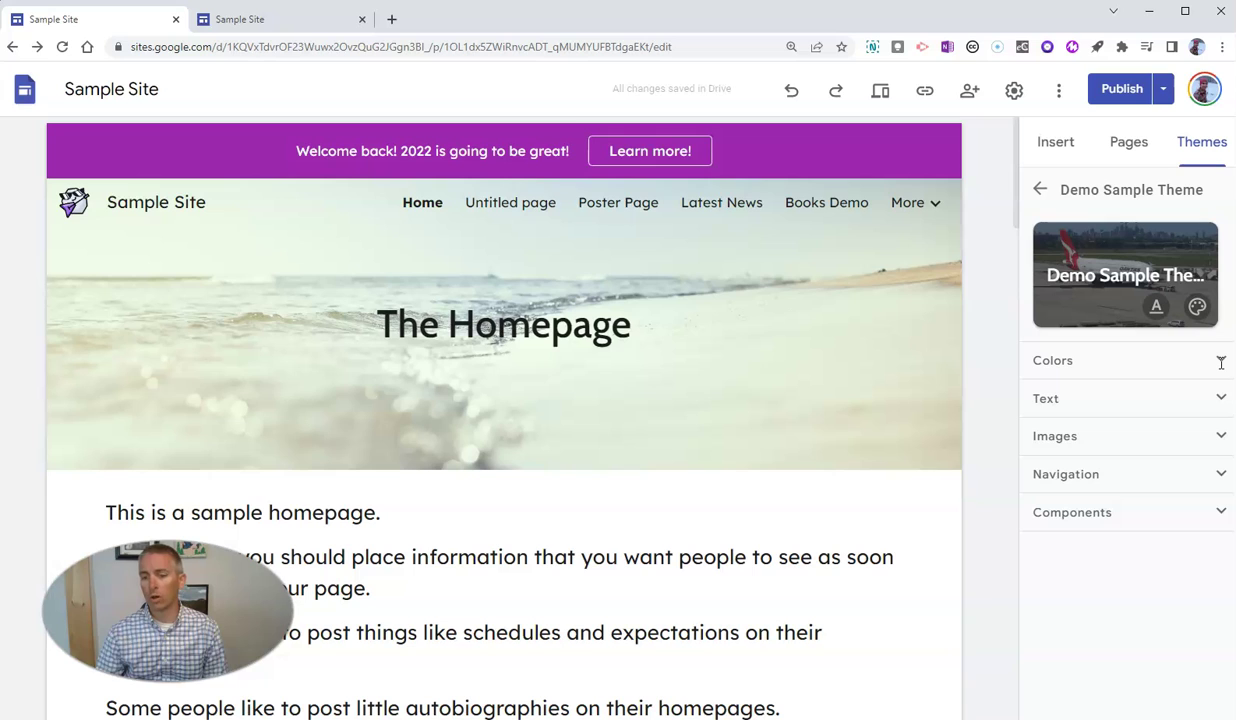
mouse_move(723, 393)
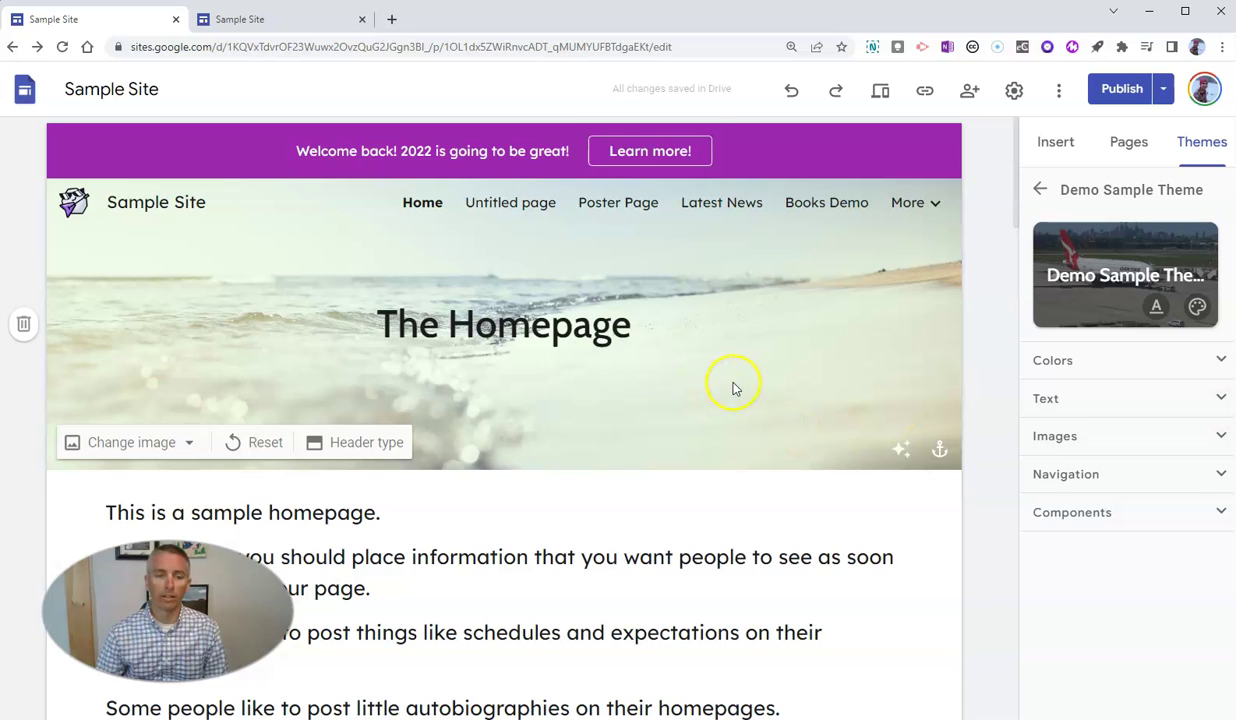
click(186, 443)
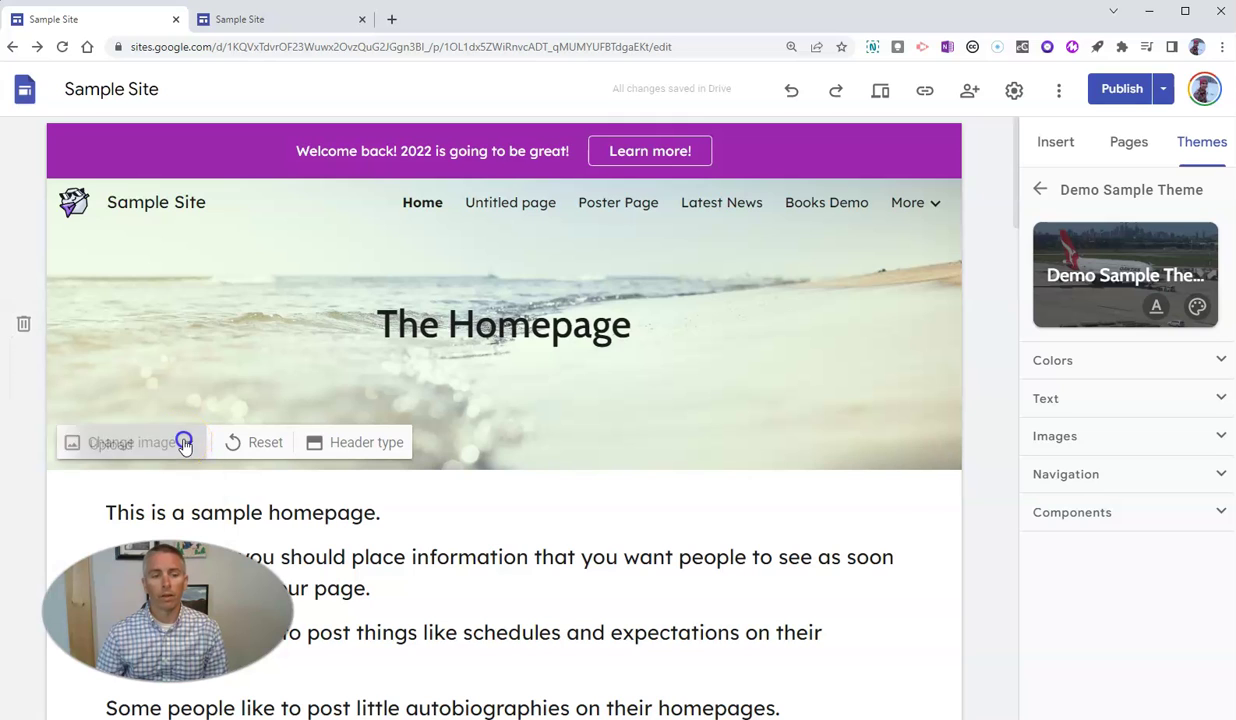
click(372, 443)
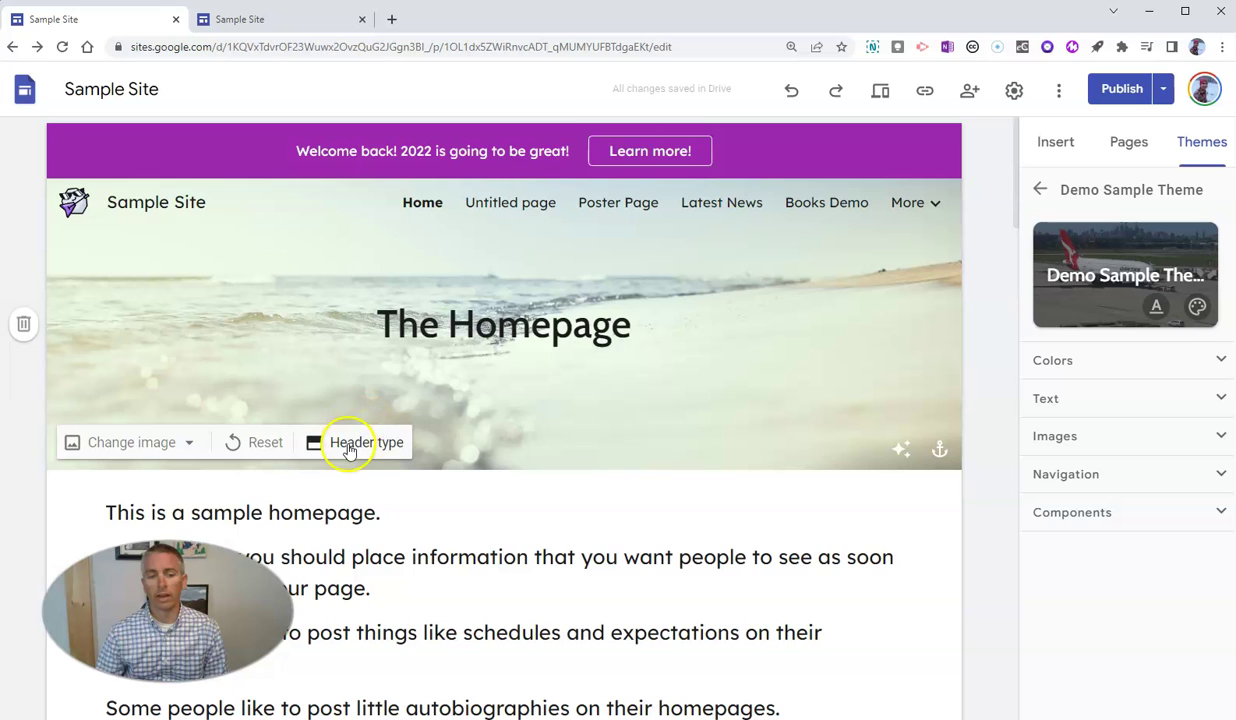
click(348, 448)
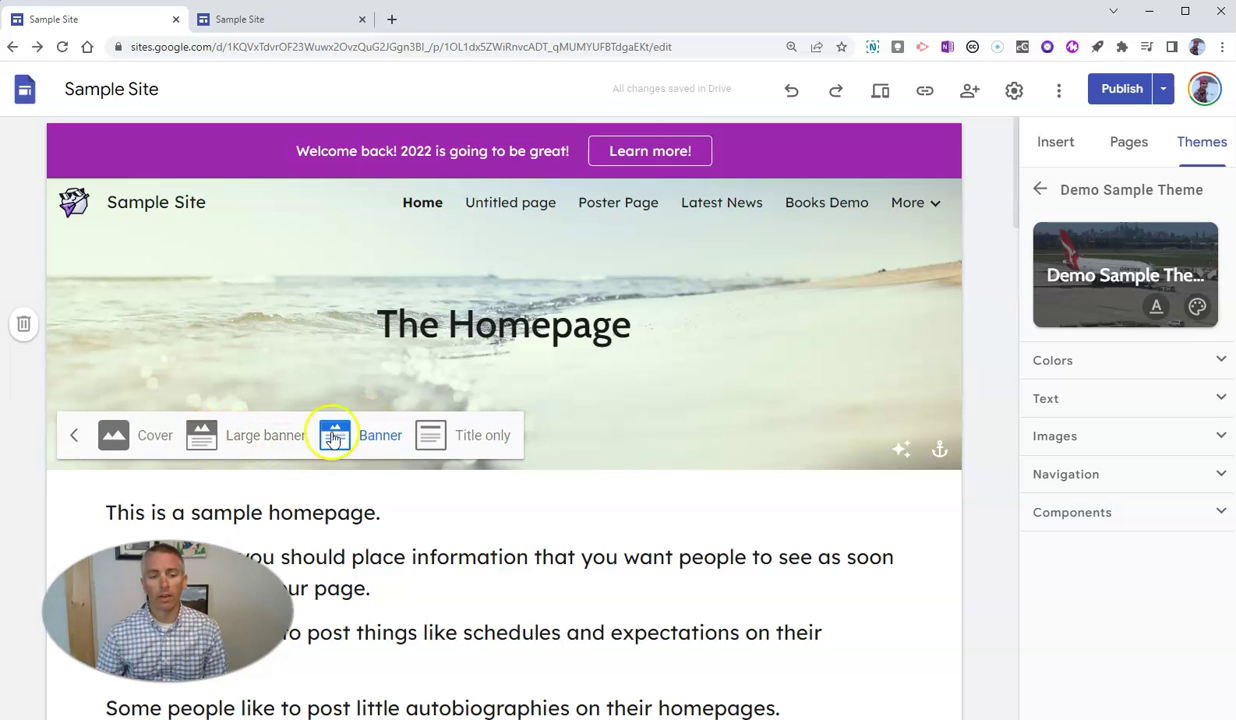
click(430, 435)
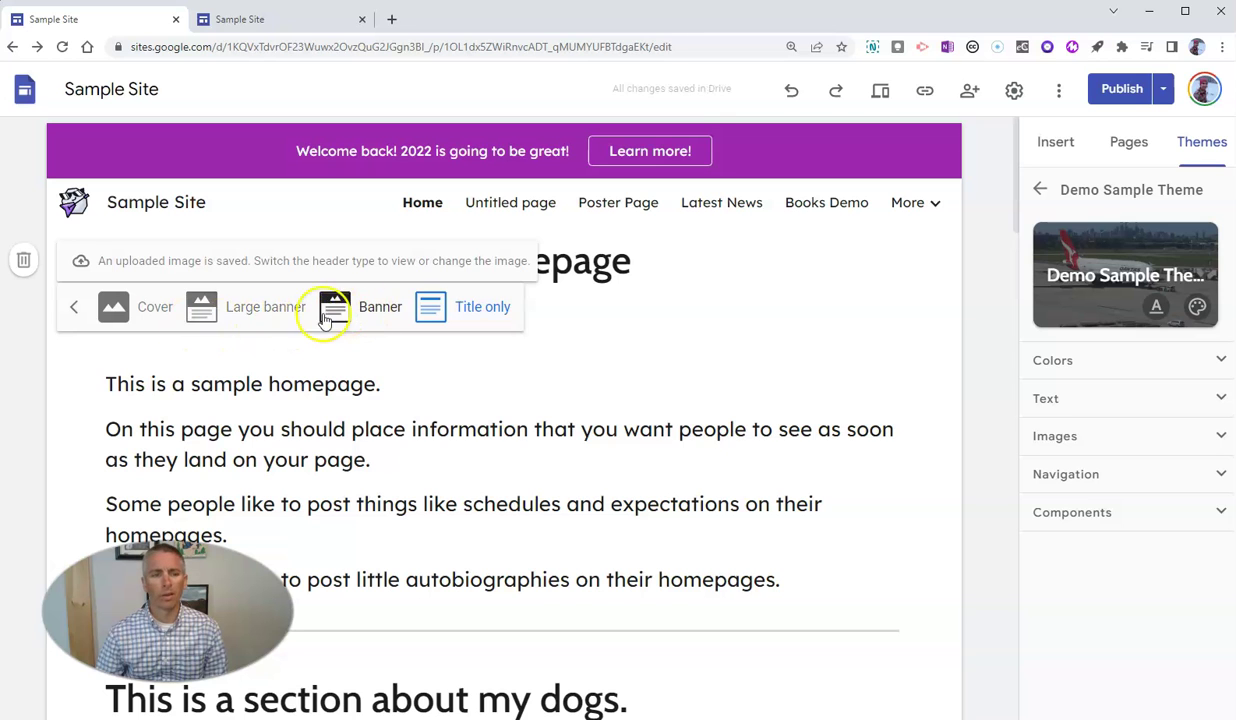
click(155, 307)
scroll(590, 378, down, 5)
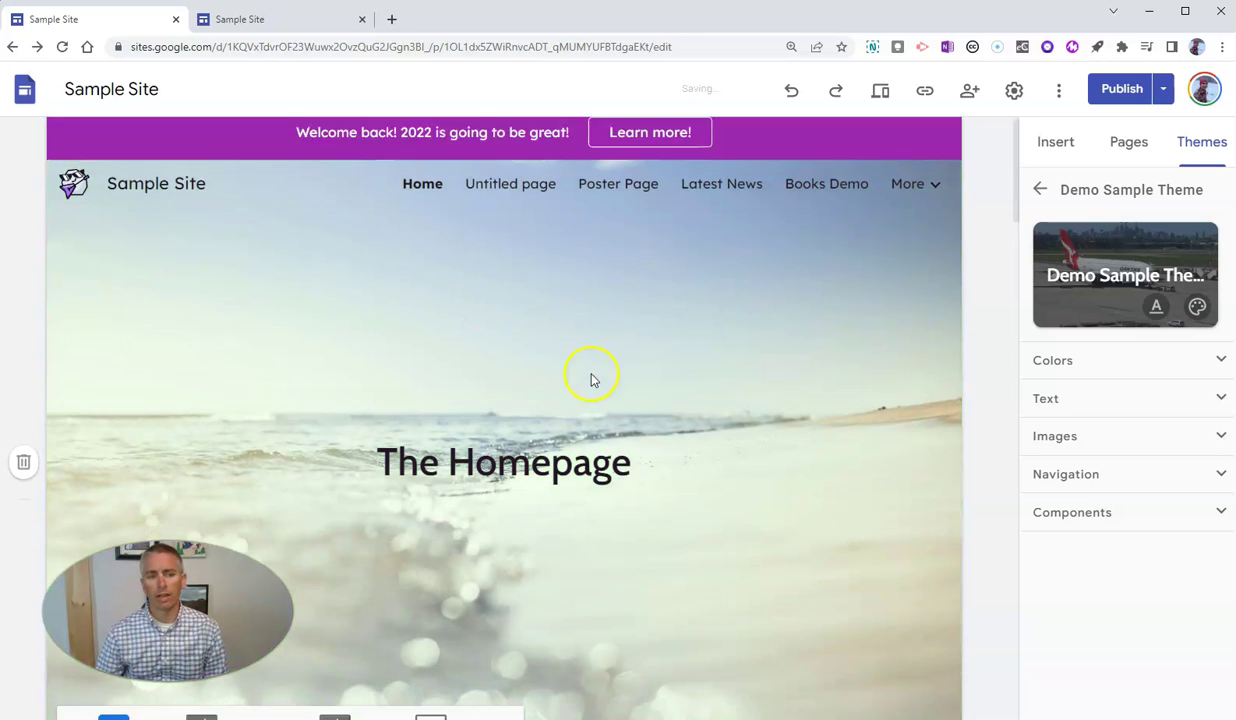
click(374, 362)
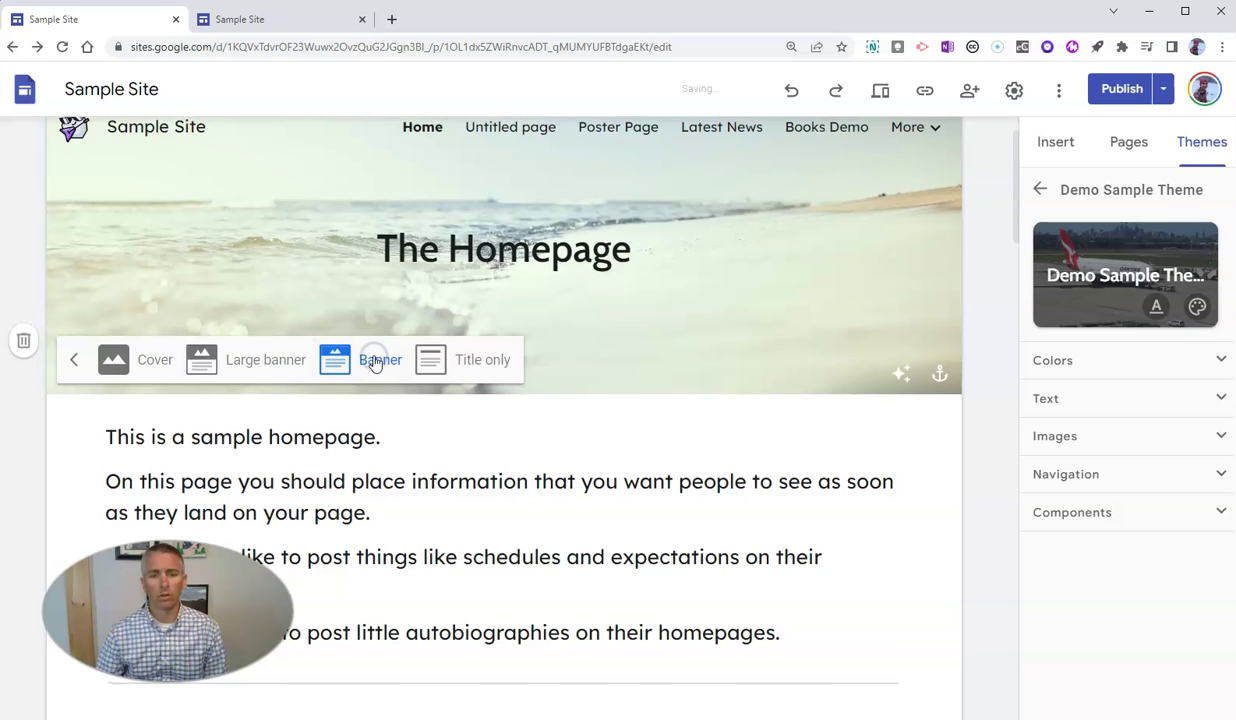
click(75, 362)
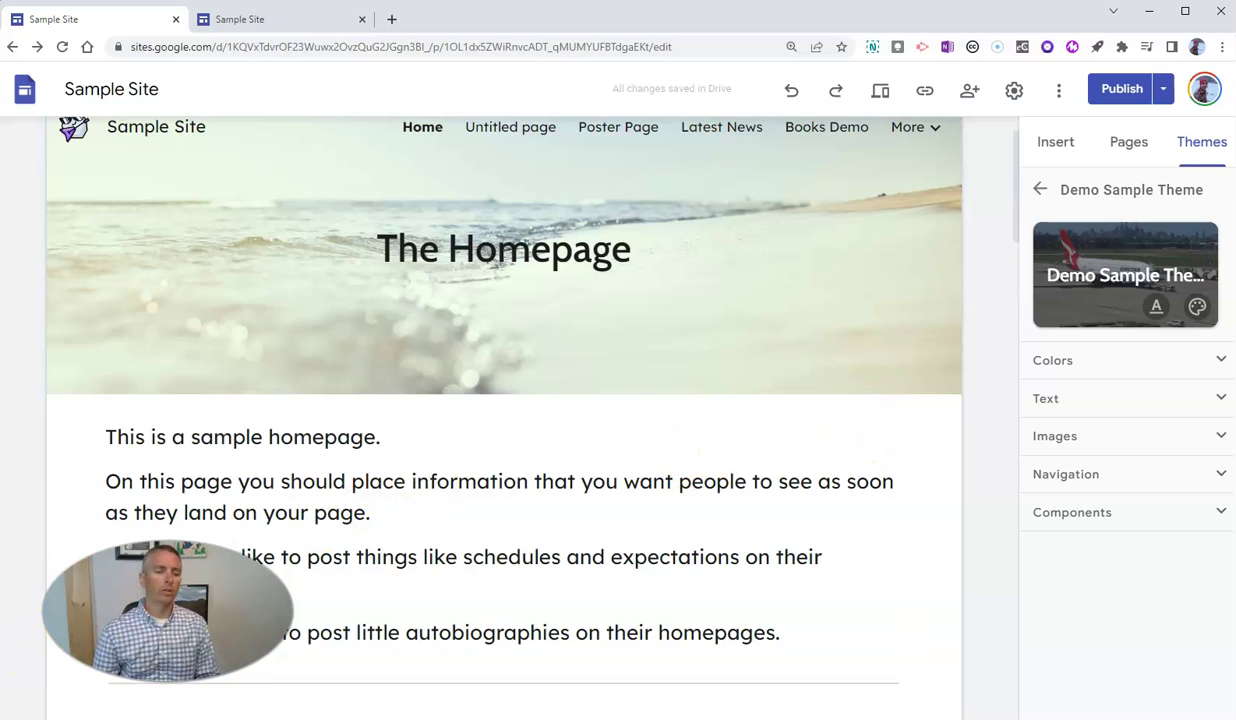
Step: Review draft versus published homepage, then publish Sample Site with Demo Sample Theme
click(1135, 90)
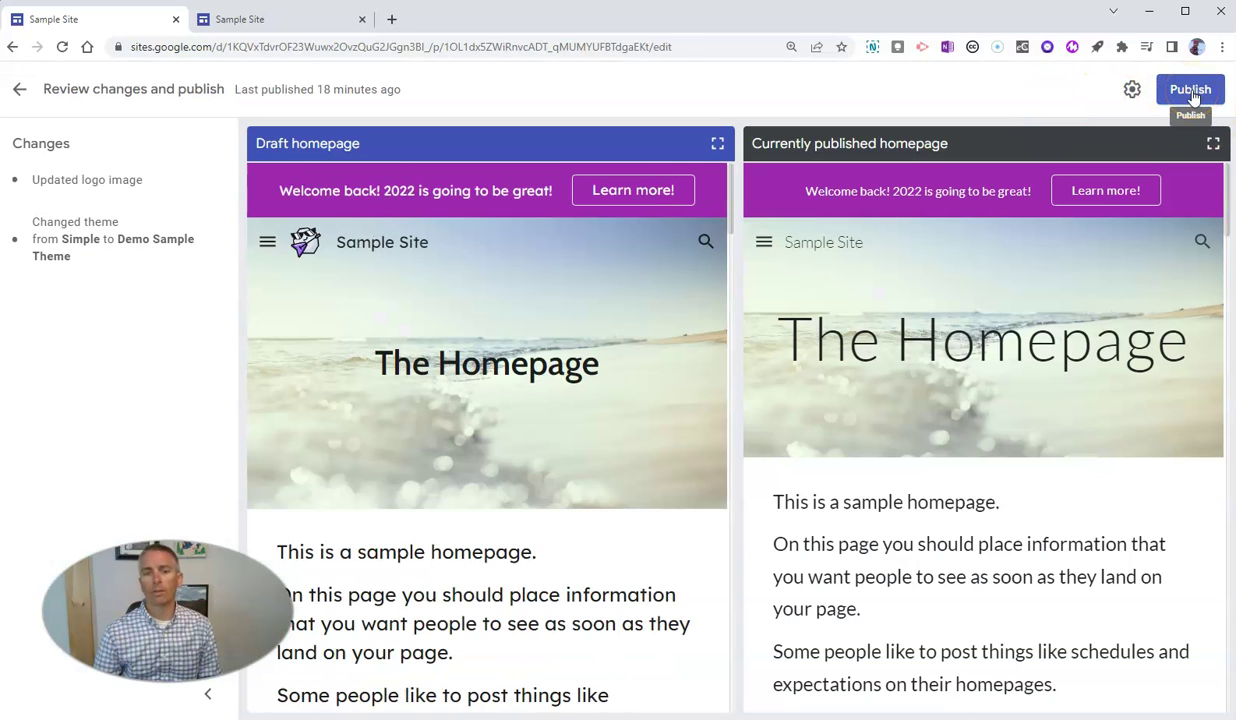
click(1190, 92)
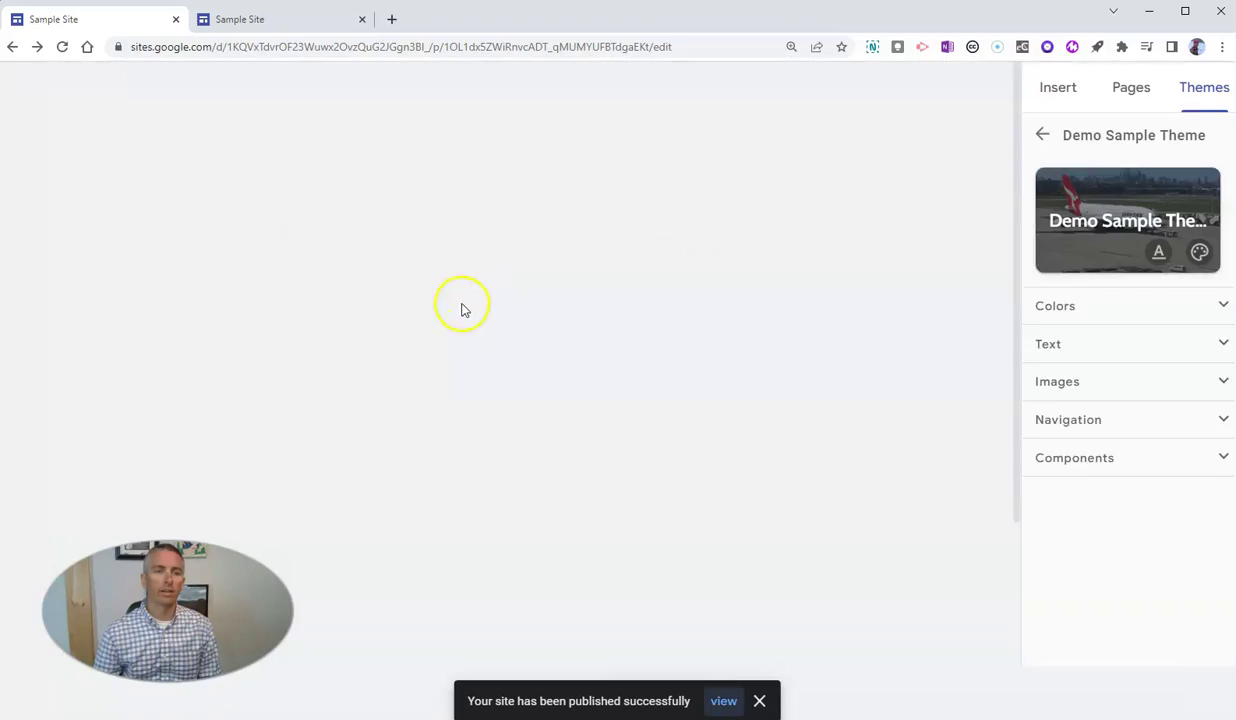